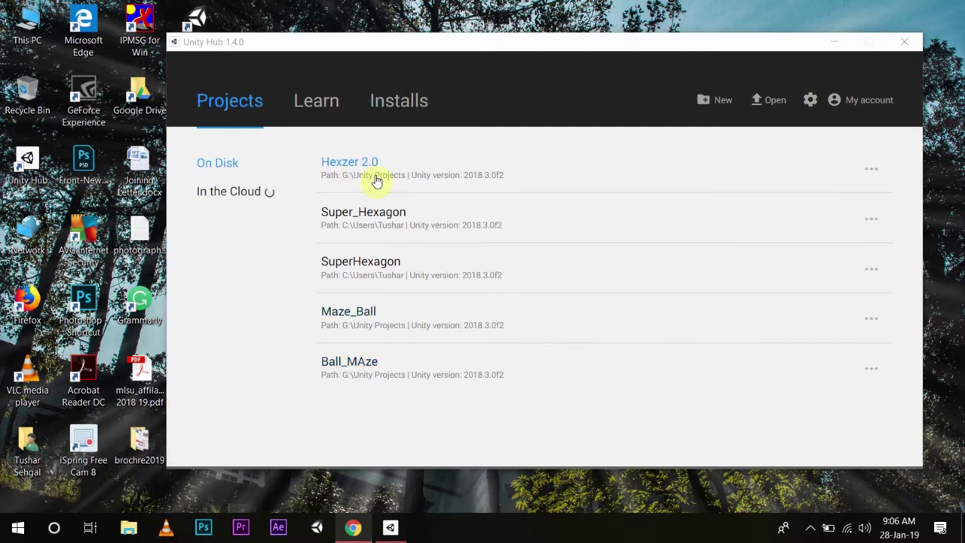
- Launch the Maze_Ball project from Unity Hub's Projects list so the MazeBall Lvl1 scene opens
left_click(398, 181)
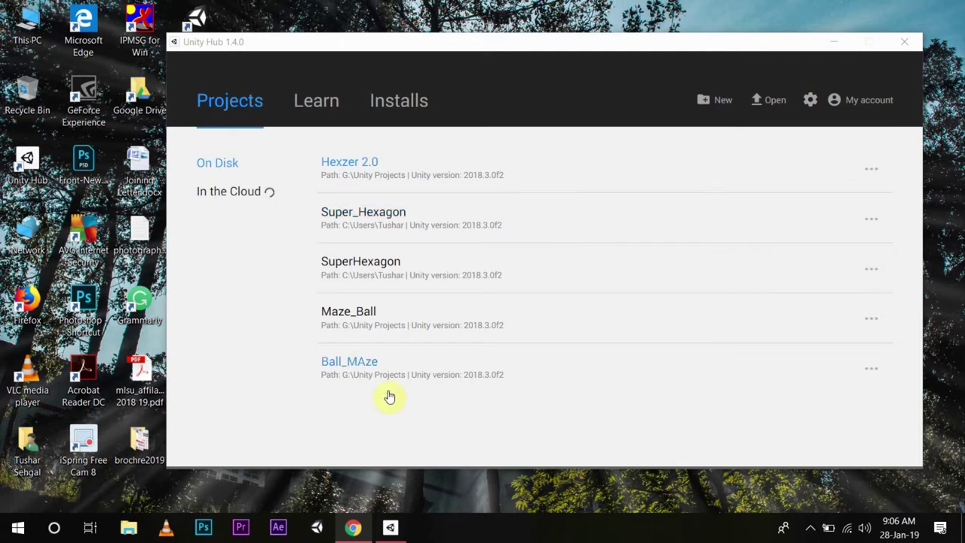
left_click(359, 315)
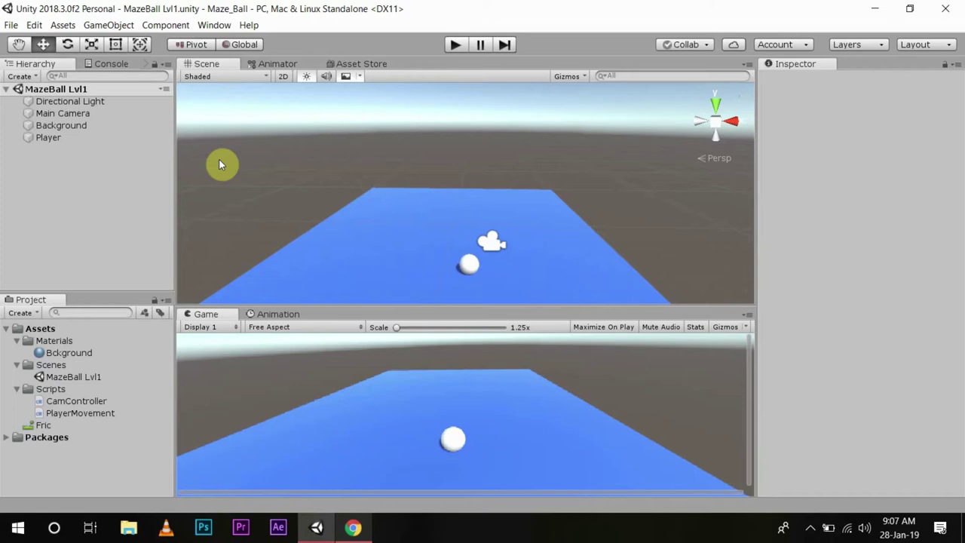
scroll(534, 282, "down", 3)
scroll(445, 294, "down", 1)
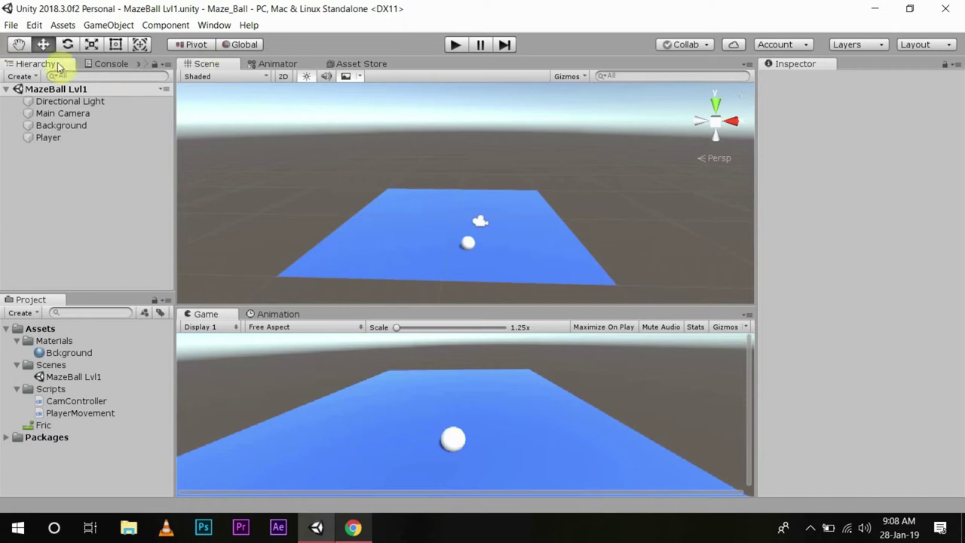
- Pan the Scene view with the Hand tool to recentre the blue plane
left_click(17, 46)
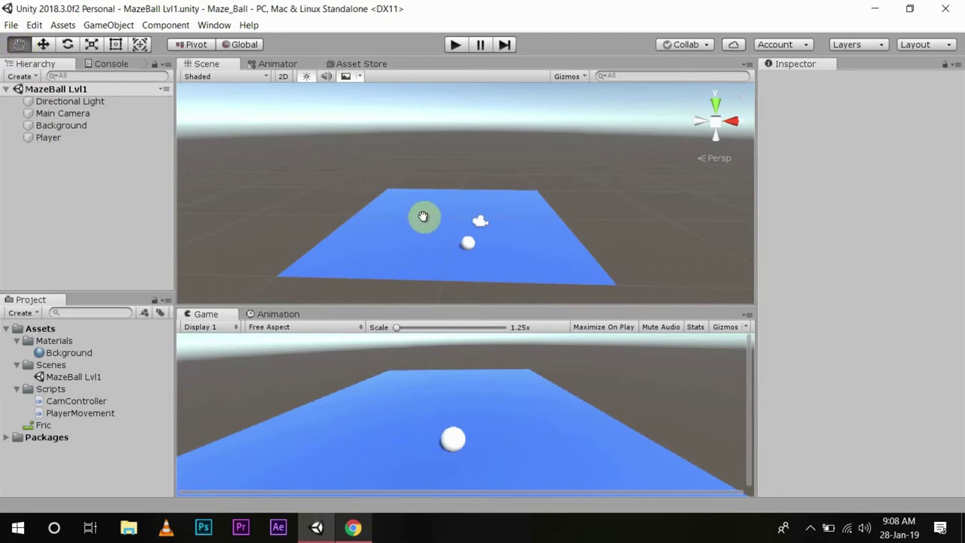
left_click_drag(557, 202, 496, 191)
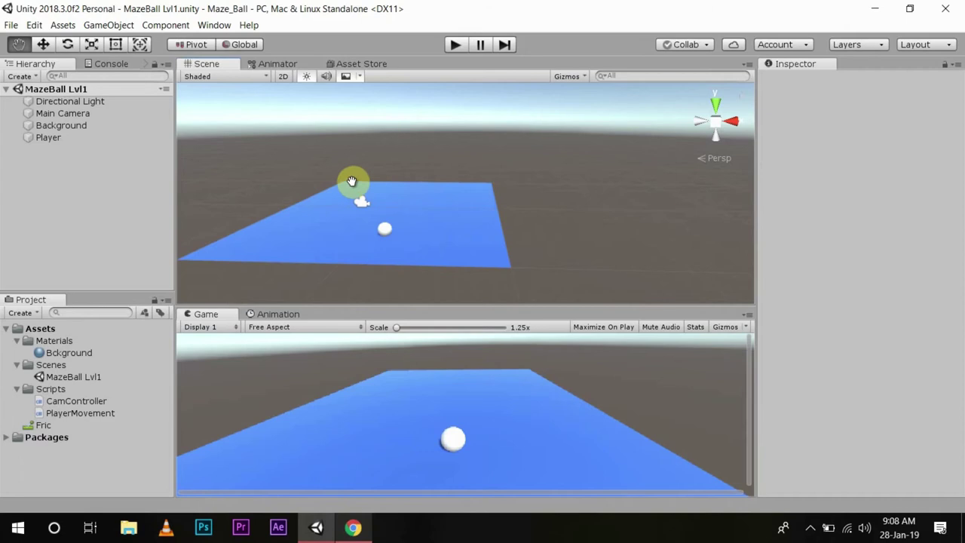
left_click_drag(351, 181, 454, 225)
left_click_drag(310, 220, 379, 261)
left_click_drag(506, 258, 534, 196)
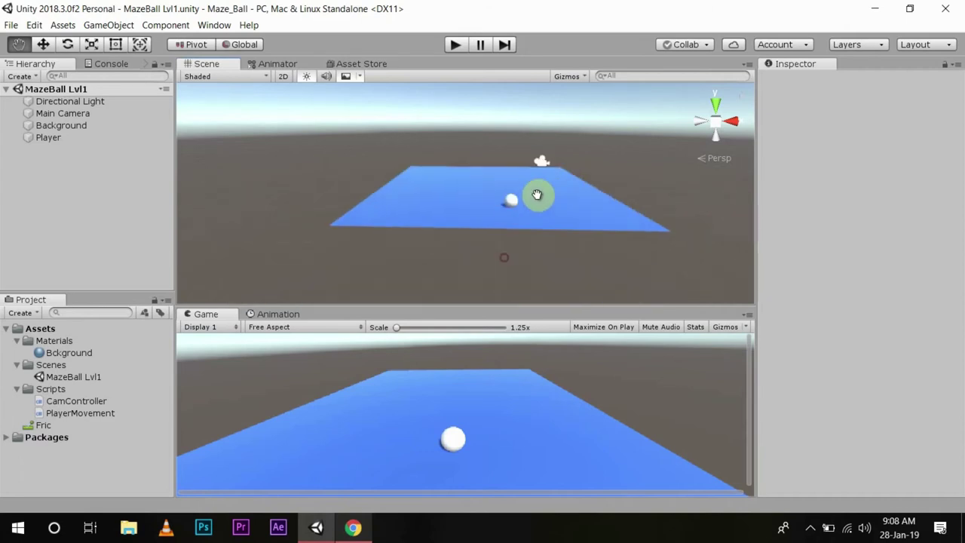
left_click_drag(459, 179, 417, 214)
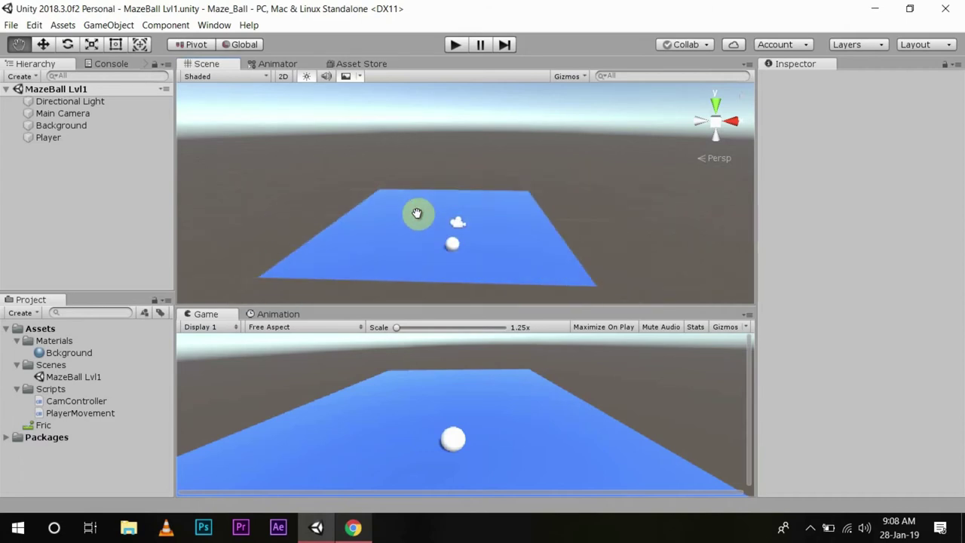
- Select the Player ball and drag it with the Move tool to X 1.39
left_click(44, 45)
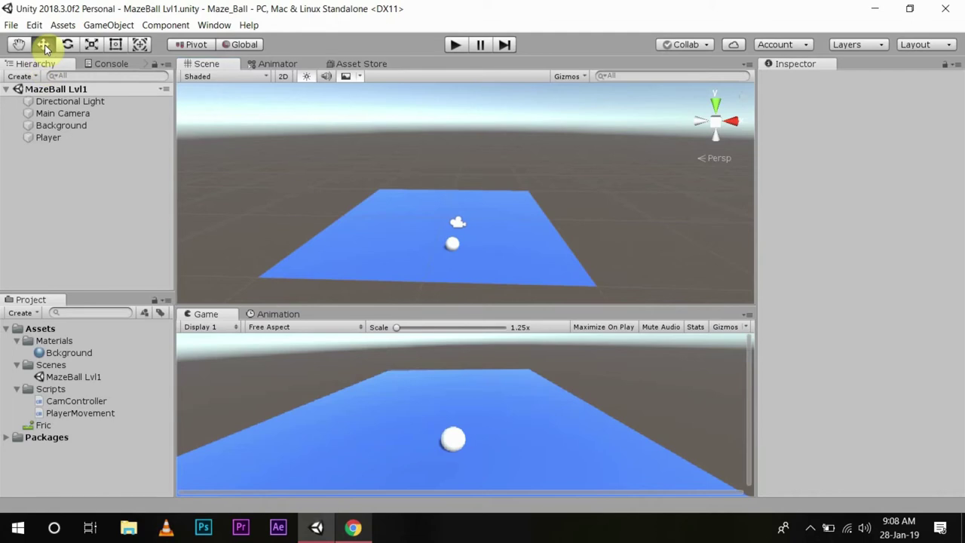
left_click_drag(450, 267, 460, 246)
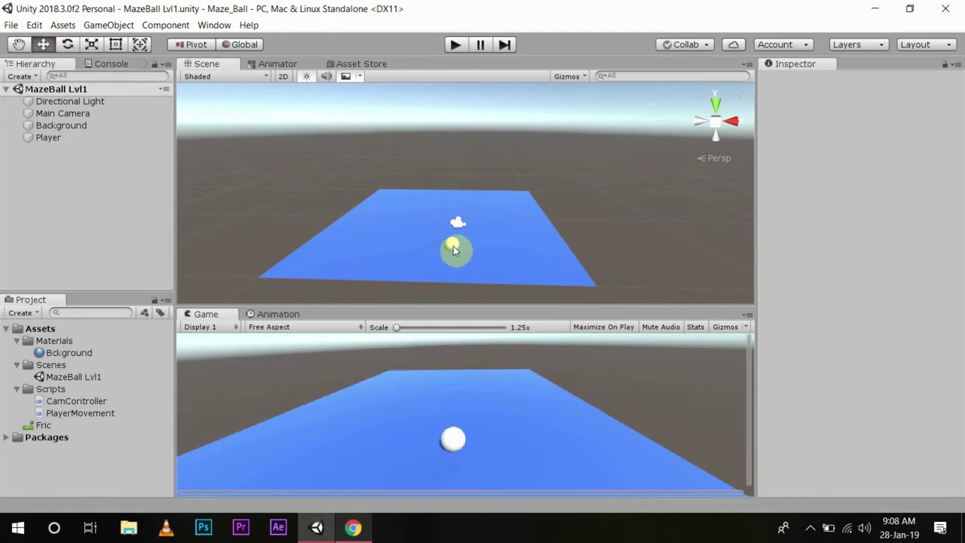
left_click(453, 246)
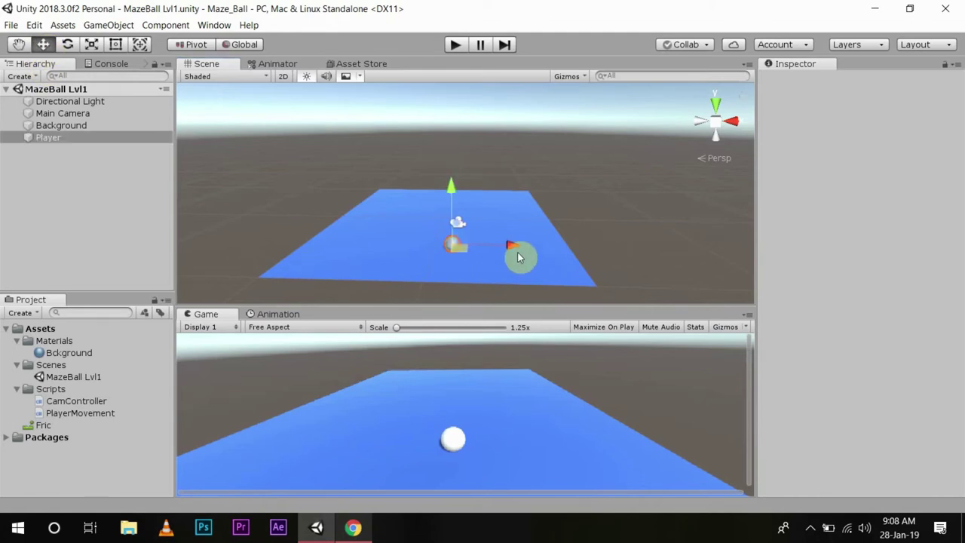
left_click_drag(517, 252, 527, 257)
mouse_move(469, 187)
left_mouse_down()
mouse_move(467, 155)
mouse_move(478, 157)
mouse_move(469, 185)
left_mouse_up()
left_click_drag(512, 251, 513, 252)
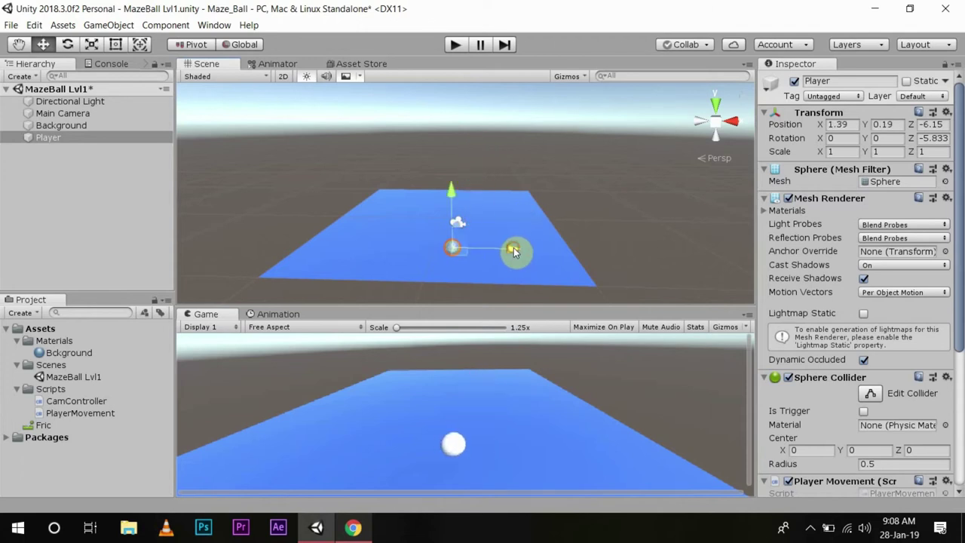
- Set the Player's Position Y to 0.5 in the Inspector
left_click(853, 125)
left_click(882, 124)
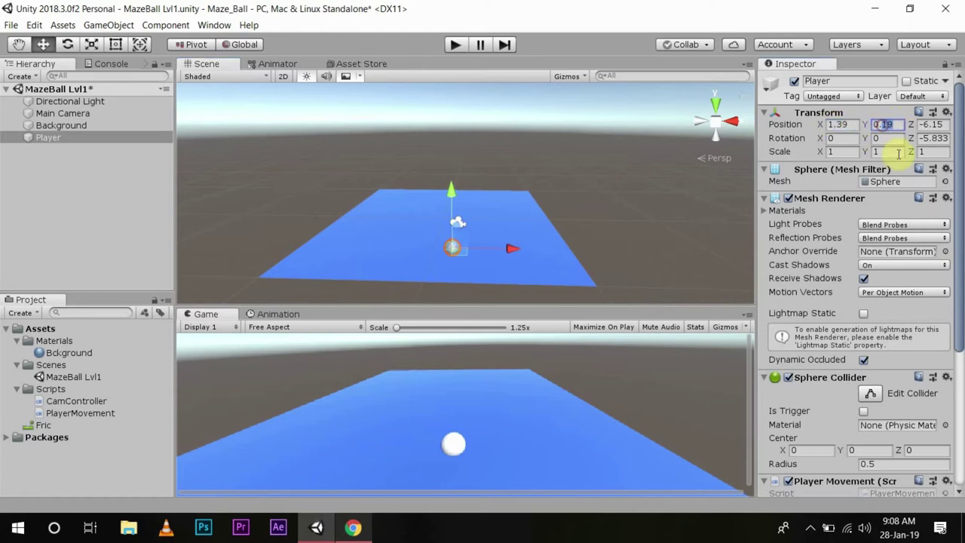
type("0.4")
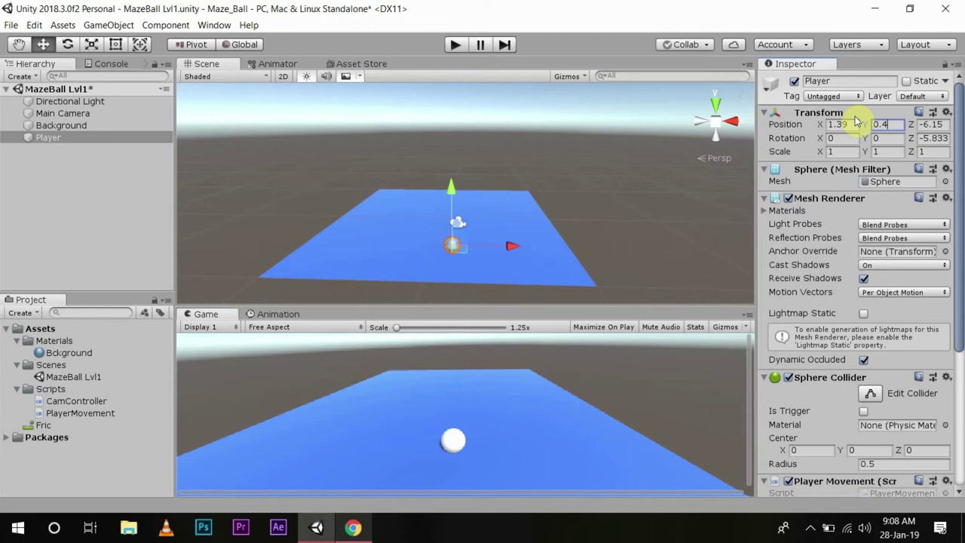
key("BackSpace")
type("5")
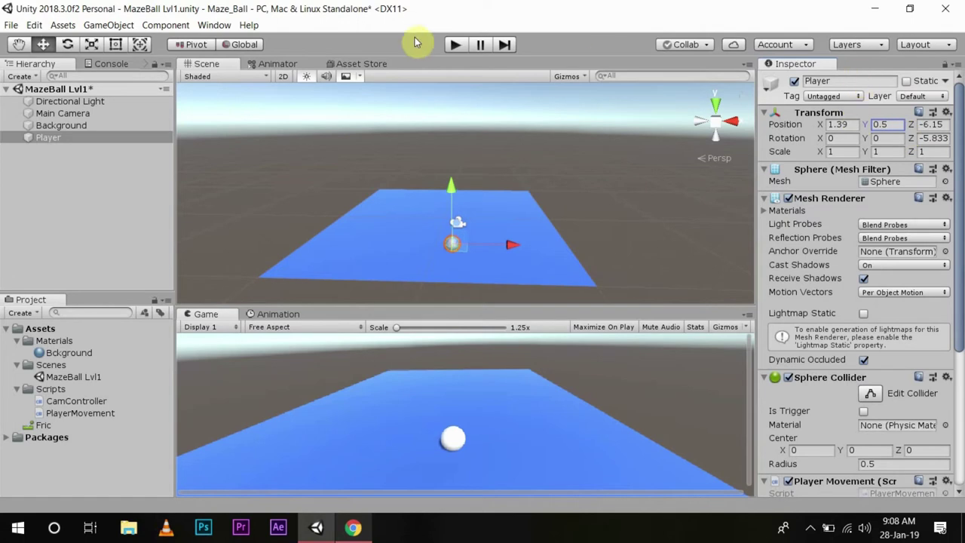
- Tilt the Main Camera slightly with the Rotate tool
left_click(67, 46)
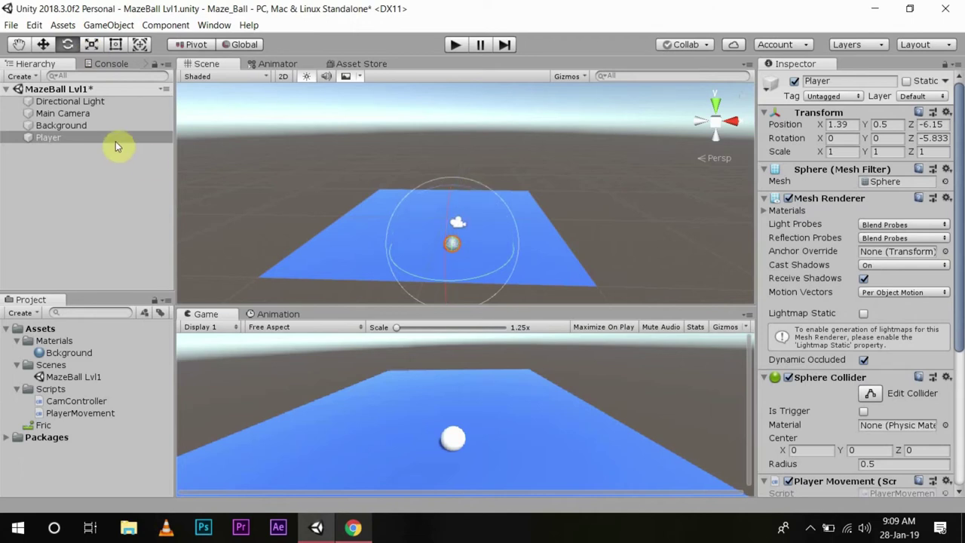
left_click(72, 113)
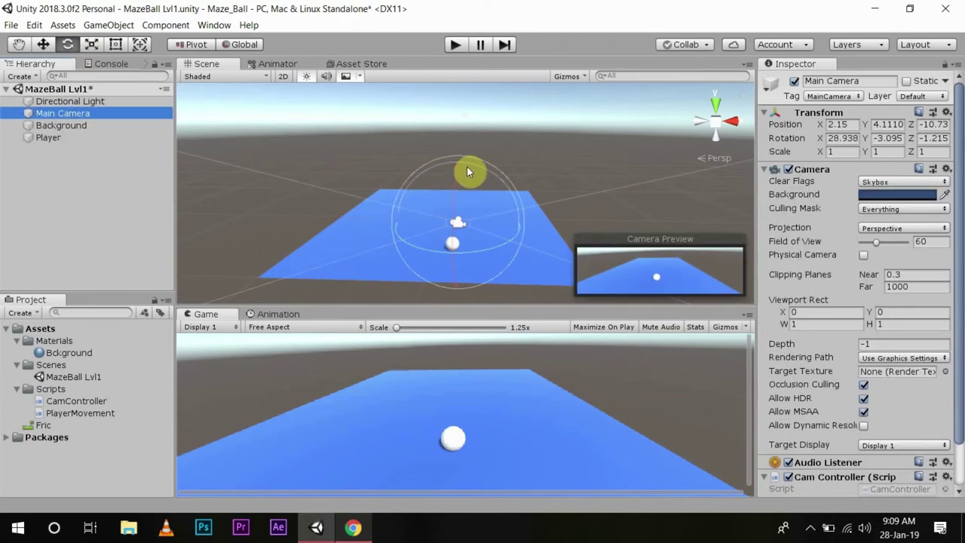
mouse_move(469, 166)
left_mouse_down()
mouse_move(462, 158)
mouse_move(472, 168)
left_mouse_up()
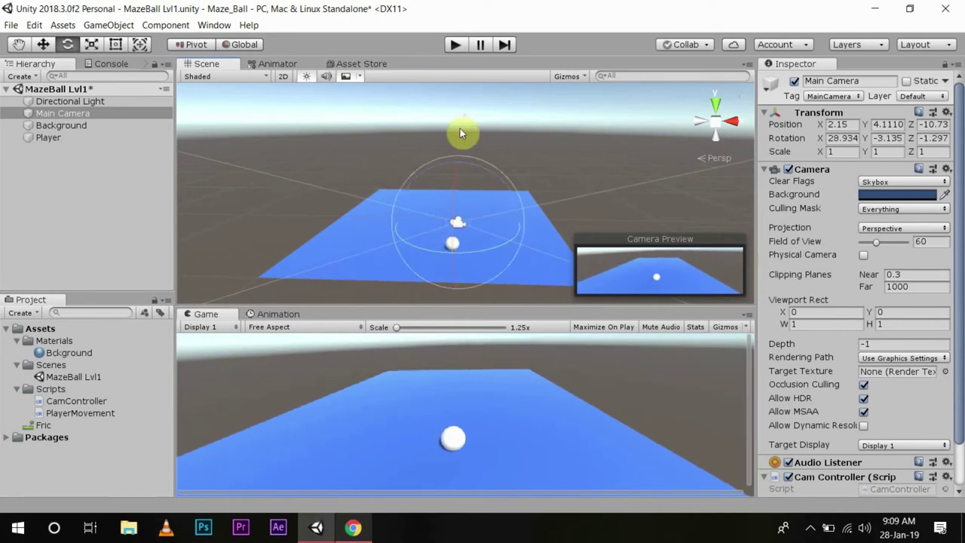
- Stretch the Player ball along Y, then set its Y scale back to 1
left_click(91, 45)
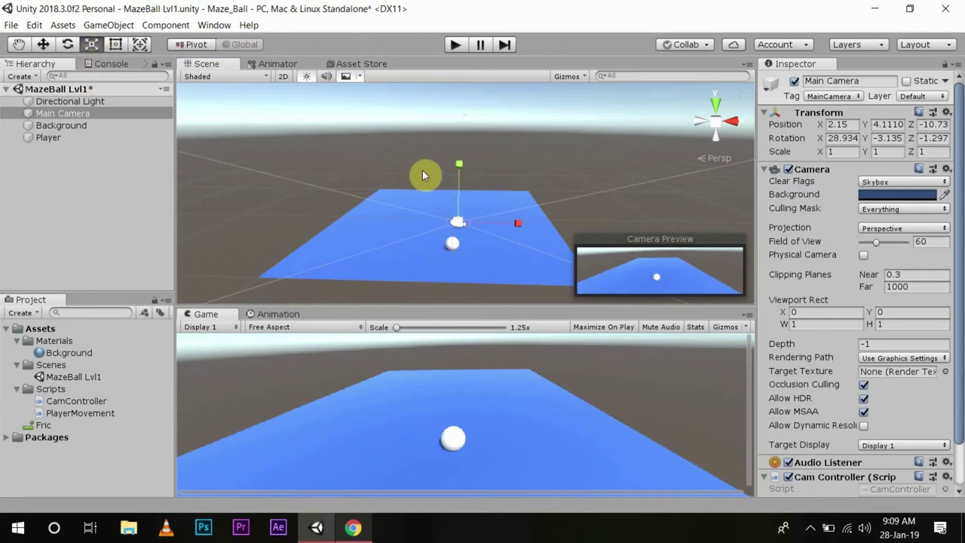
left_click(450, 249)
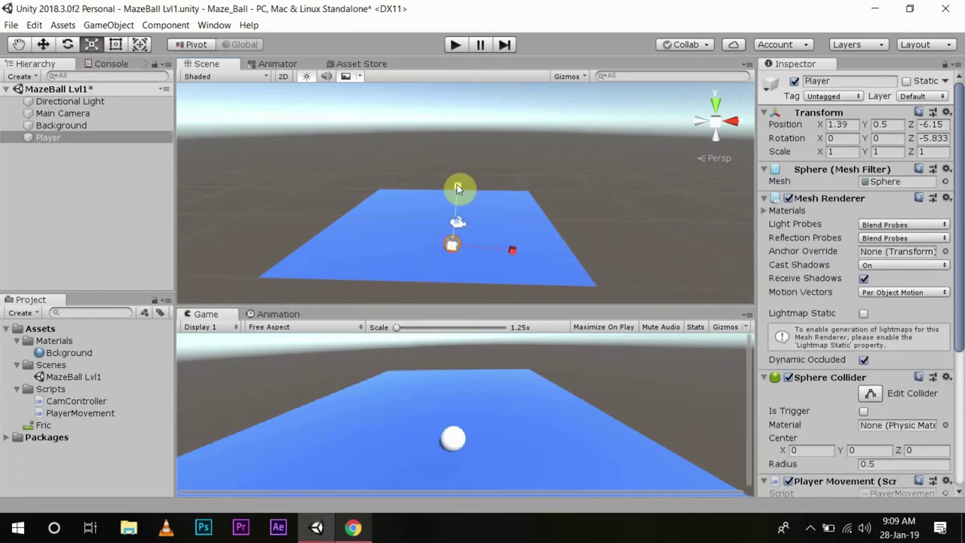
mouse_move(457, 184)
left_mouse_down()
mouse_move(465, 151)
mouse_move(451, 217)
mouse_move(462, 181)
left_mouse_up()
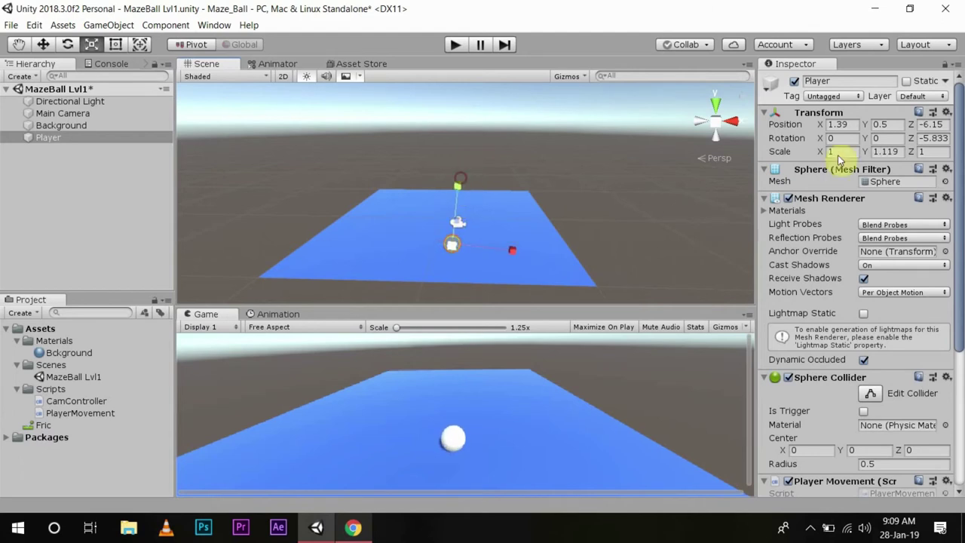
left_click(897, 151)
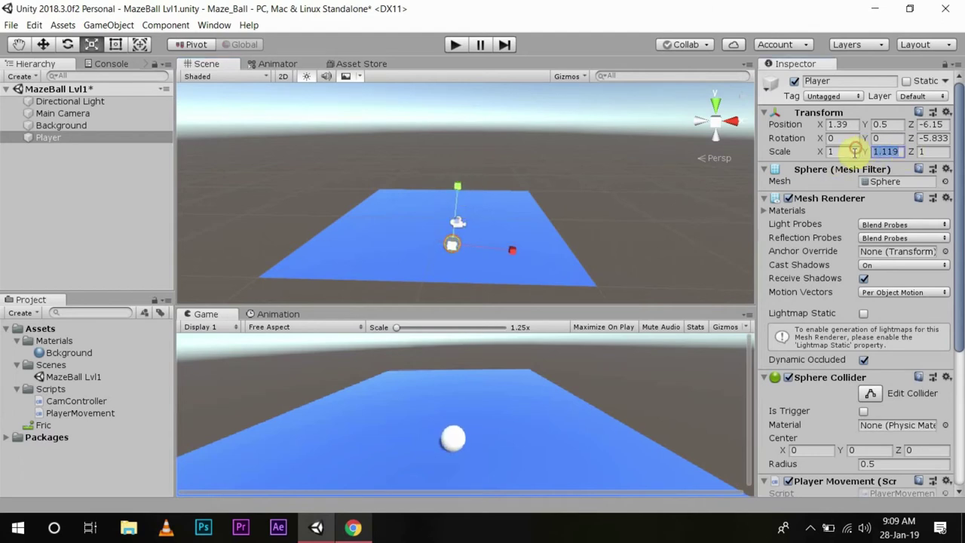
type("1")
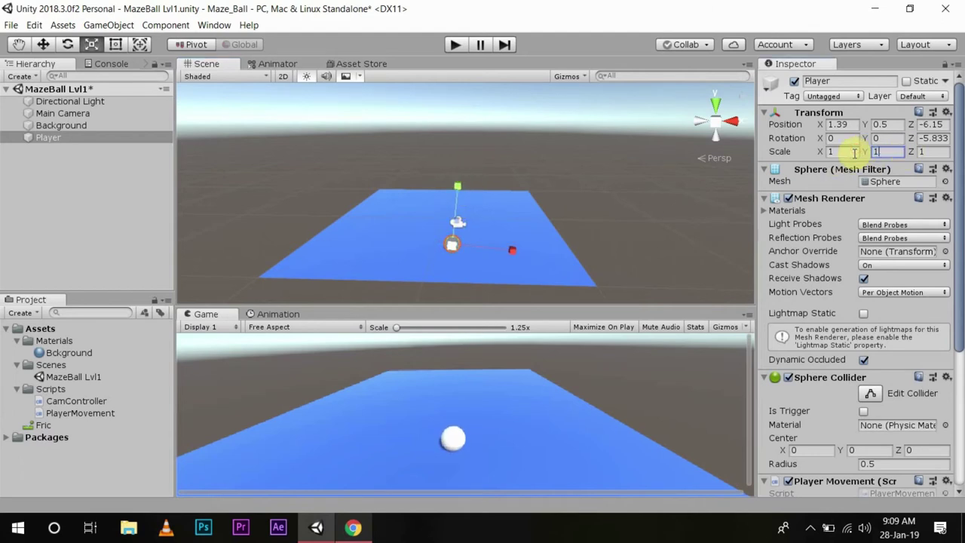
left_click(119, 46)
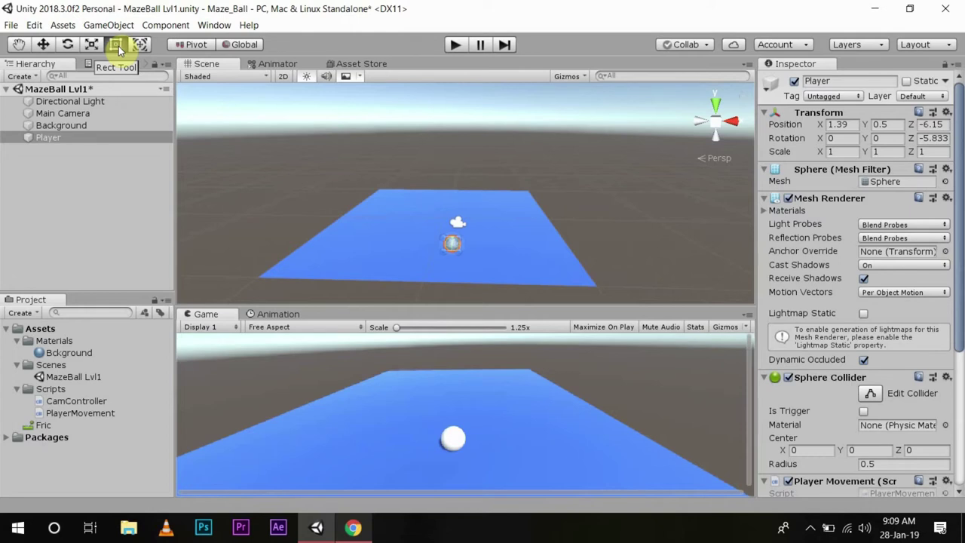
- Pan the plane lower in view and add a Cube via GameObject > 3D Object > Cube
left_click(17, 44)
left_click_drag(386, 143, 378, 246)
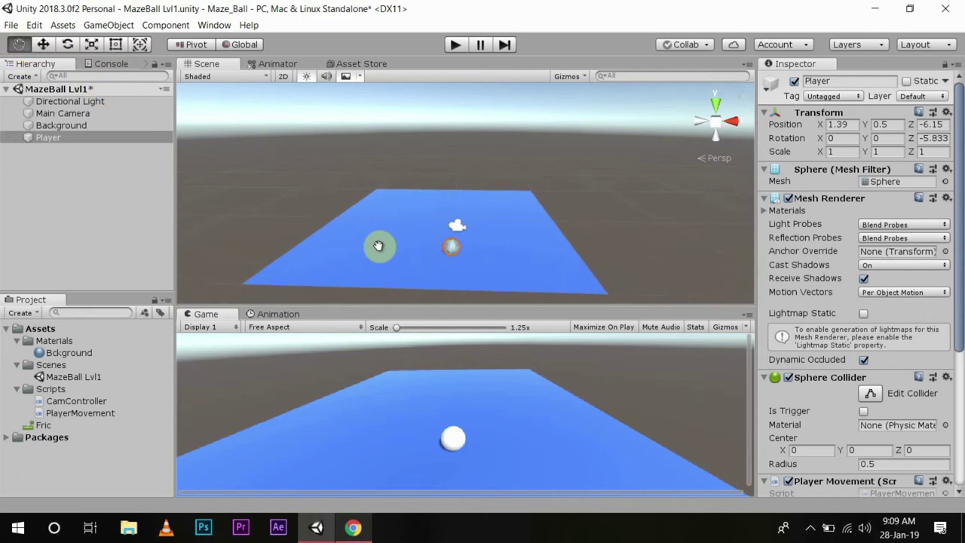
left_click(109, 25)
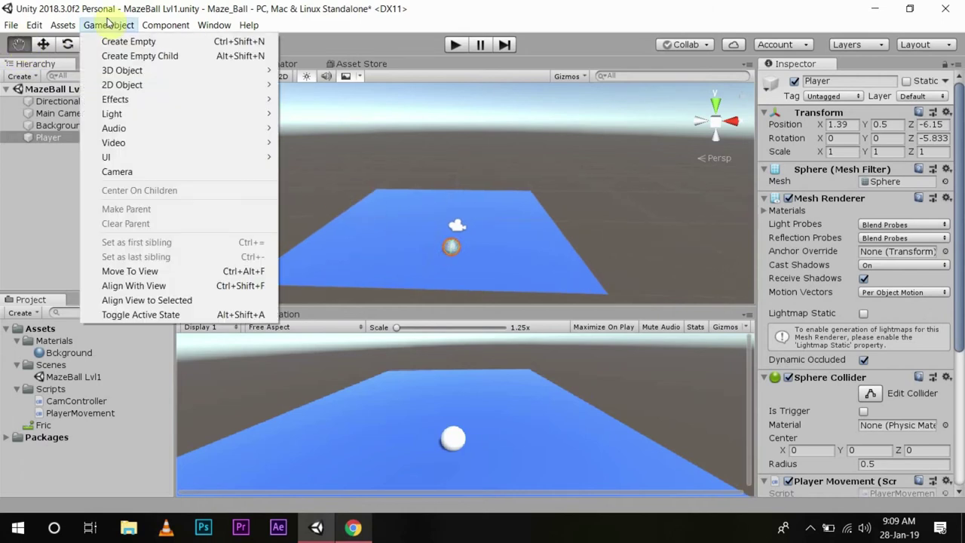
left_click(113, 25)
left_click(121, 23)
mouse_move(134, 70)
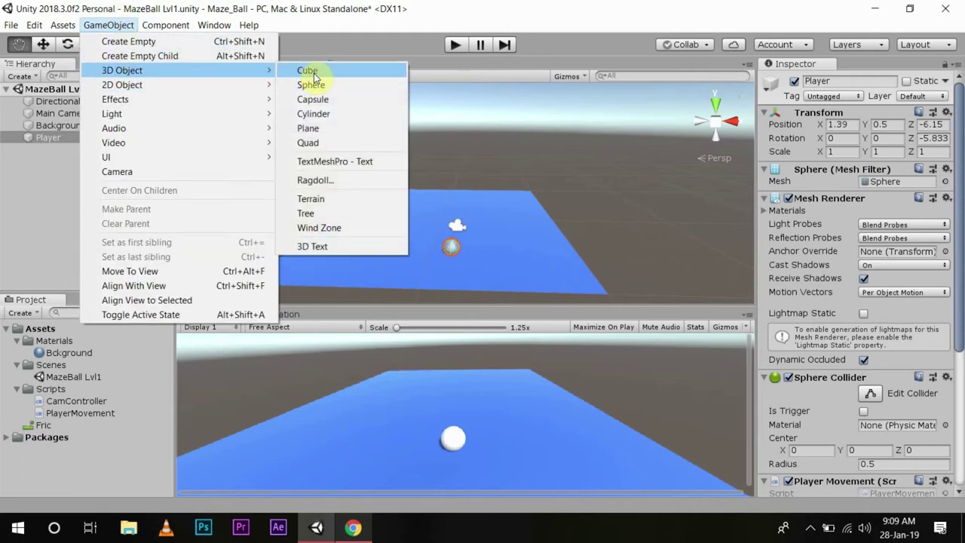
left_click(310, 72)
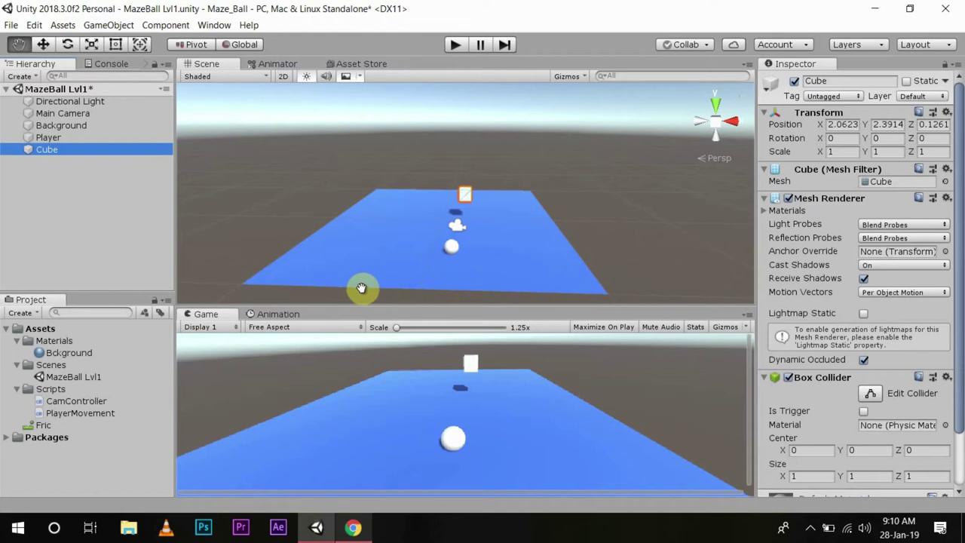
left_click(468, 196)
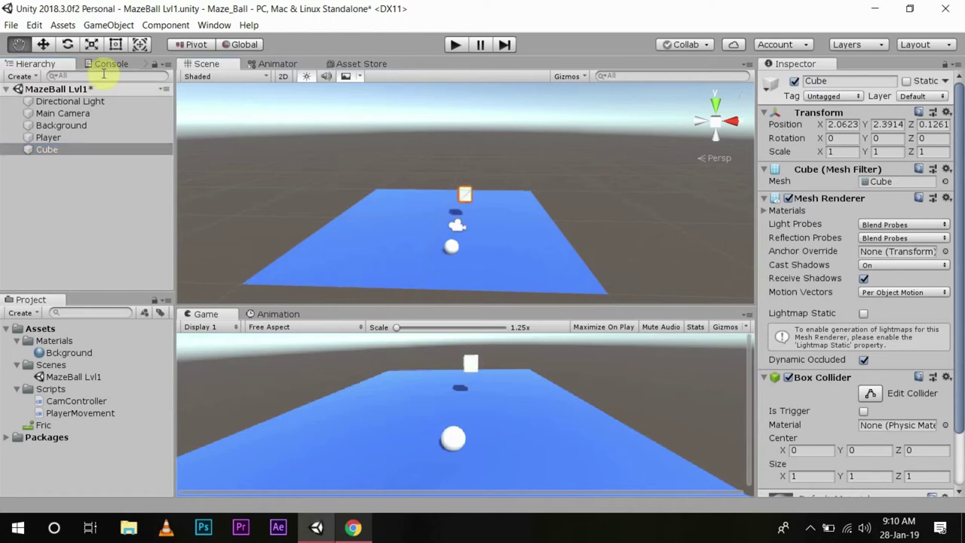
- Reset the Cube's transform and set its Position Y to 0.5
left_click(947, 112)
left_click(865, 126)
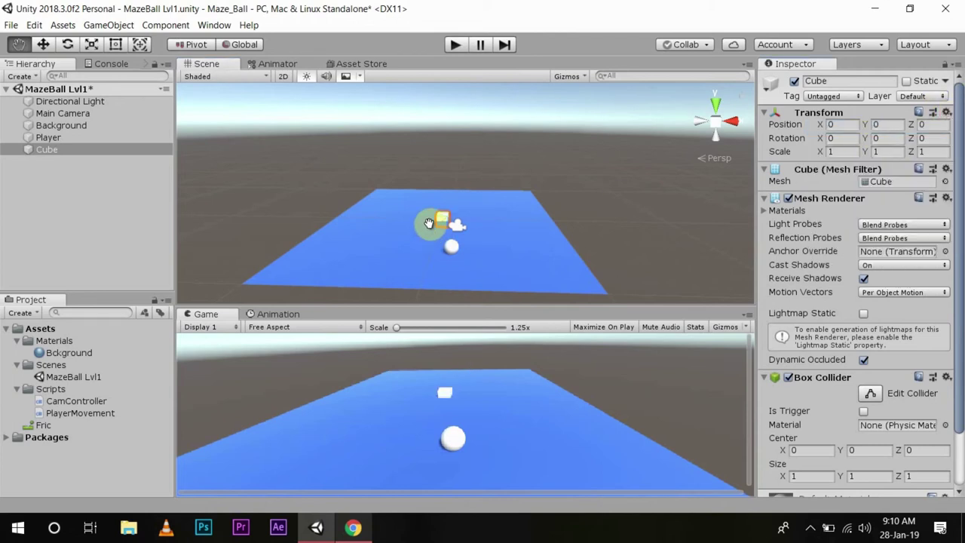
left_click(878, 124)
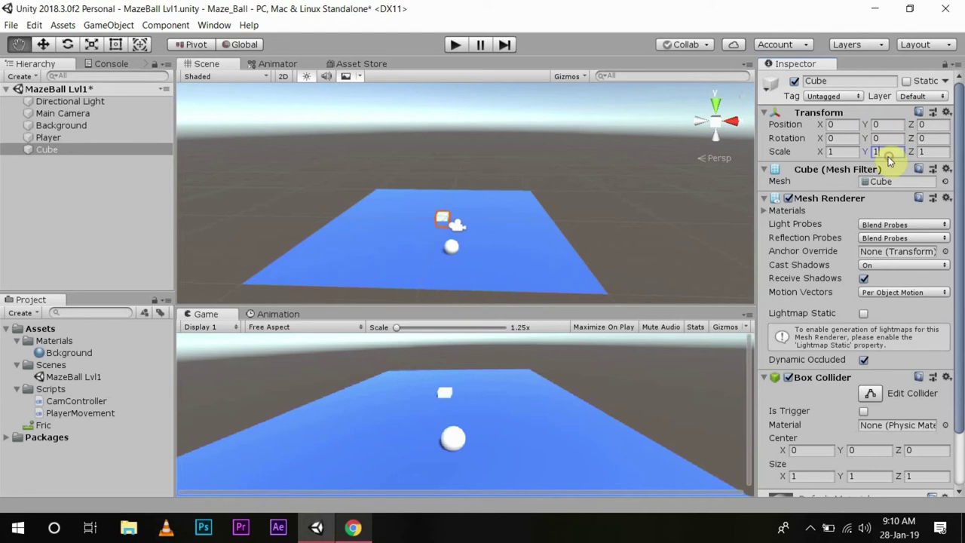
left_click(883, 124)
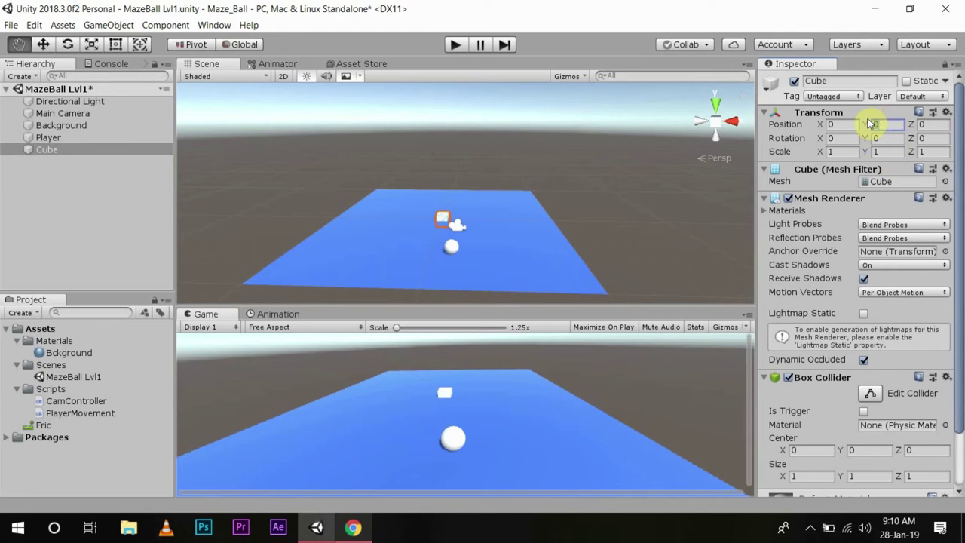
type(".5")
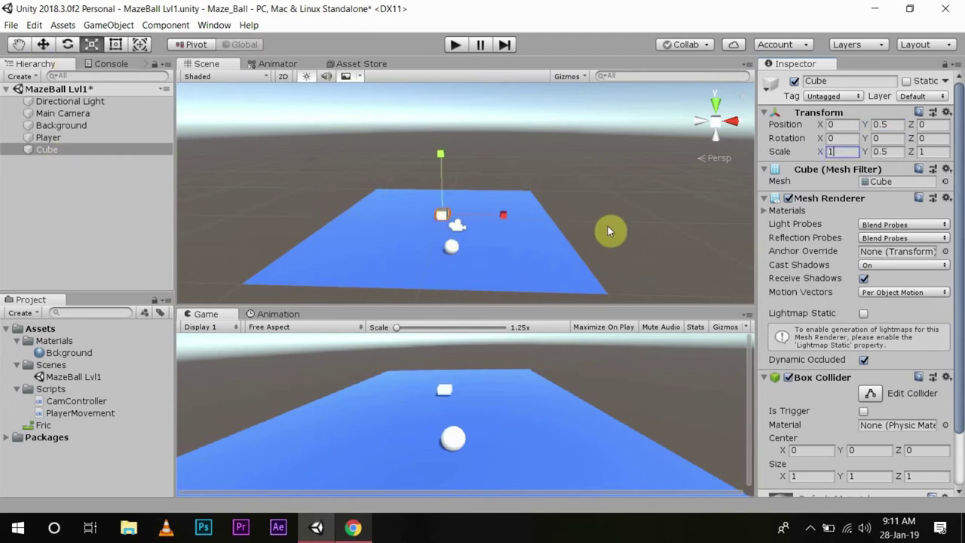
- Scale the Cube to 20 x 0.5 x 0.5, then shorten it to about 19.5 wide
left_click(836, 153)
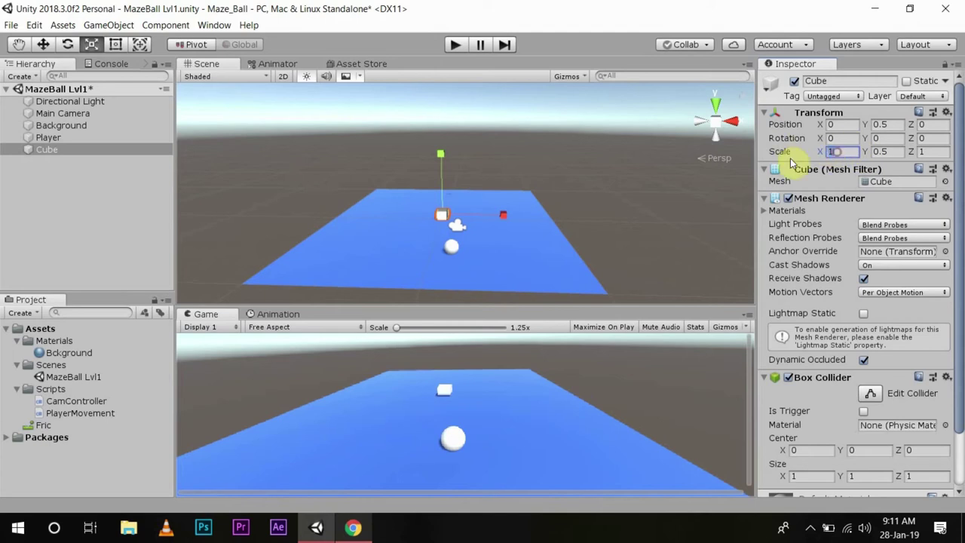
type("20")
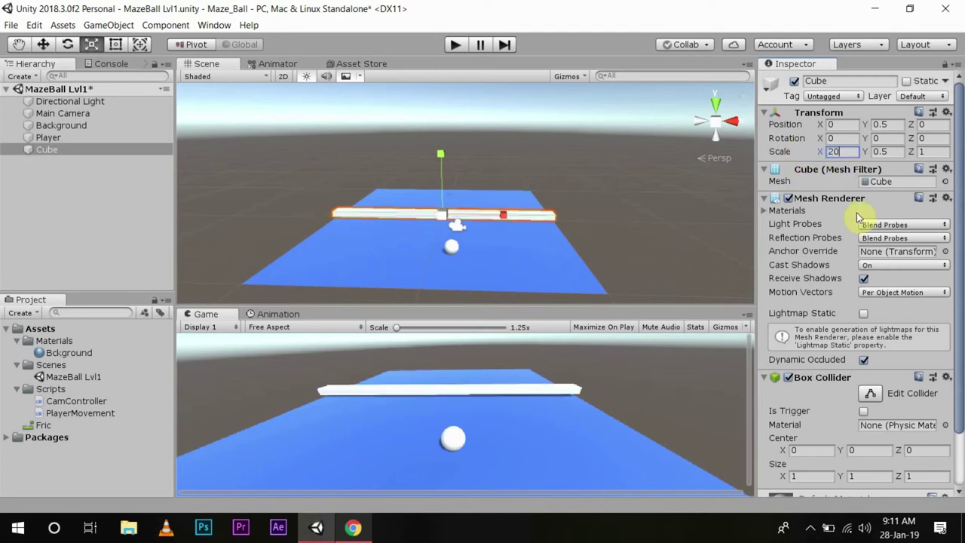
left_click(914, 153)
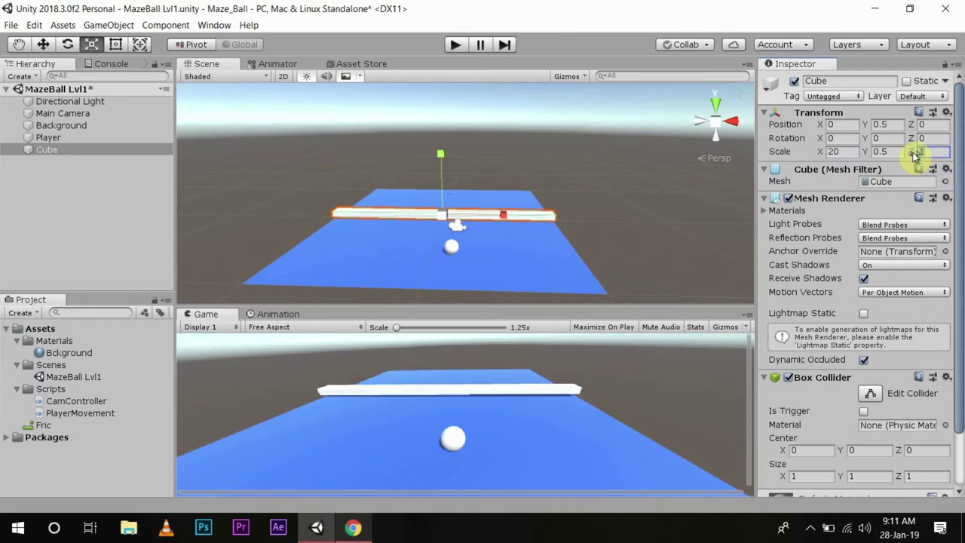
type("0.5")
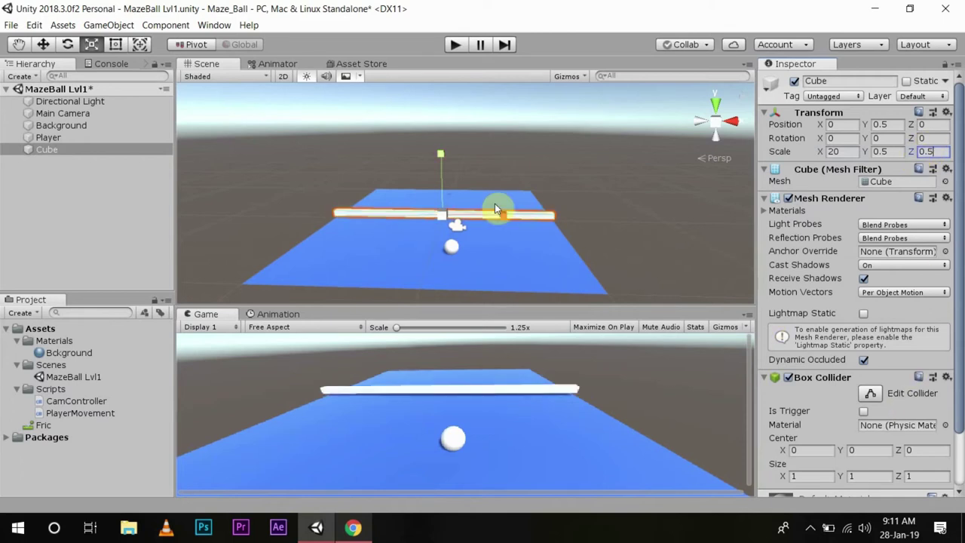
left_click_drag(504, 209, 502, 209)
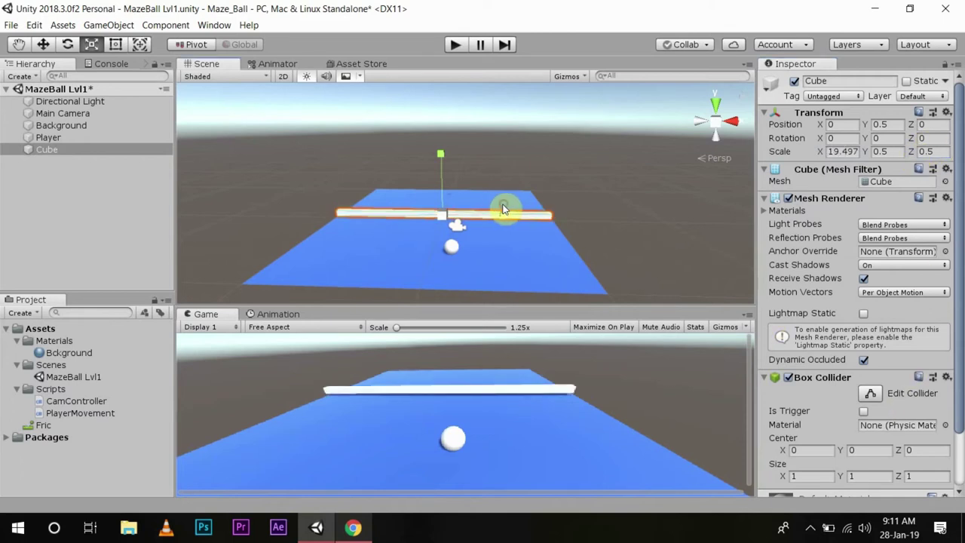
- Switch to Top view and rename the Cube to North Wall
left_click(720, 104)
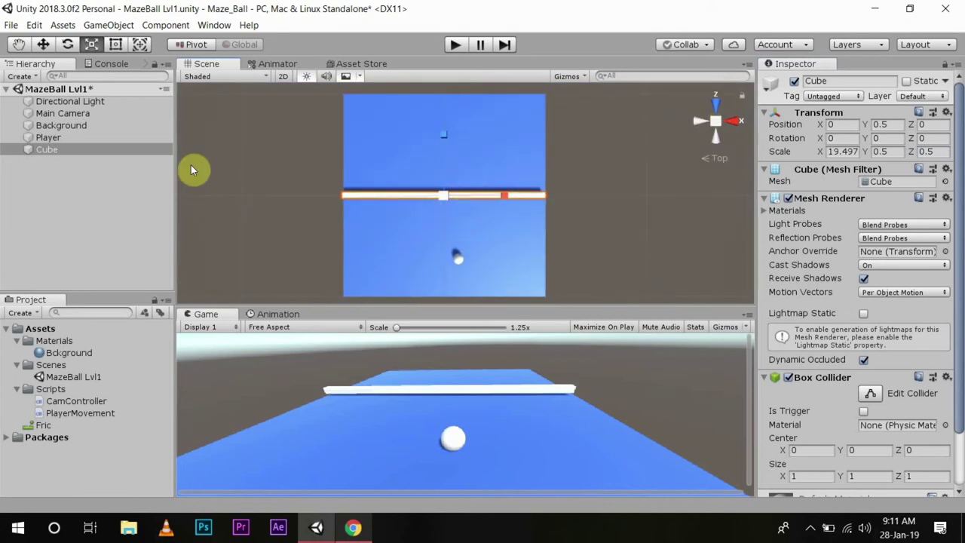
double_click(55, 150)
left_click(58, 151)
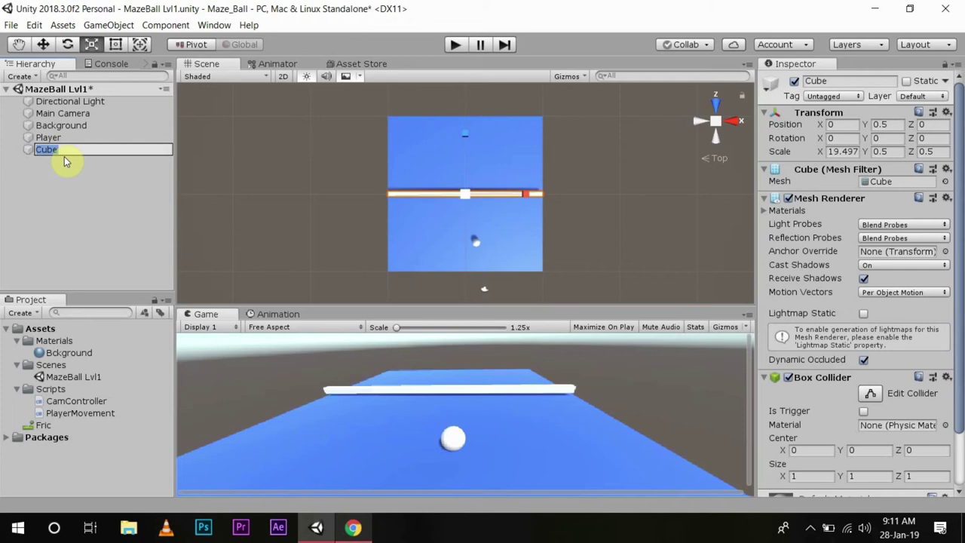
type("North Wall")
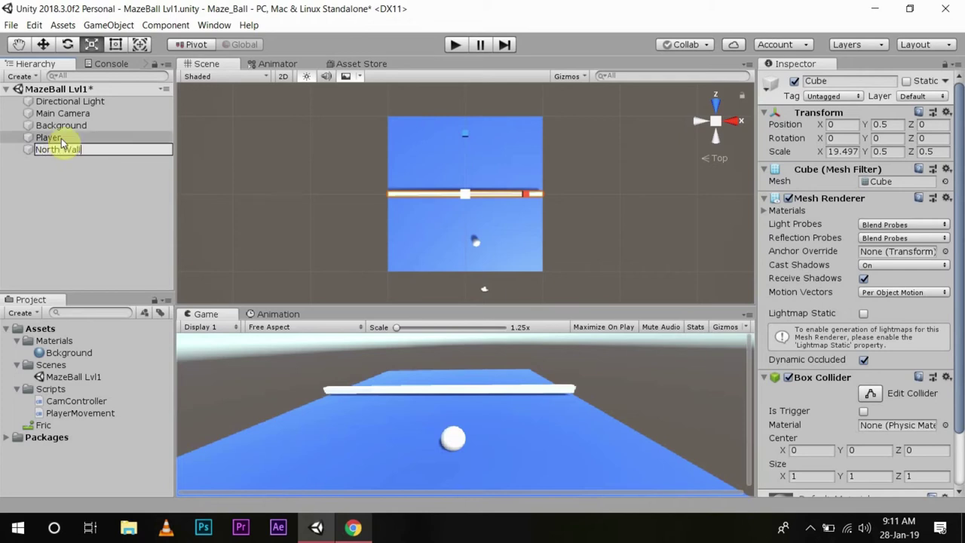
key("Return")
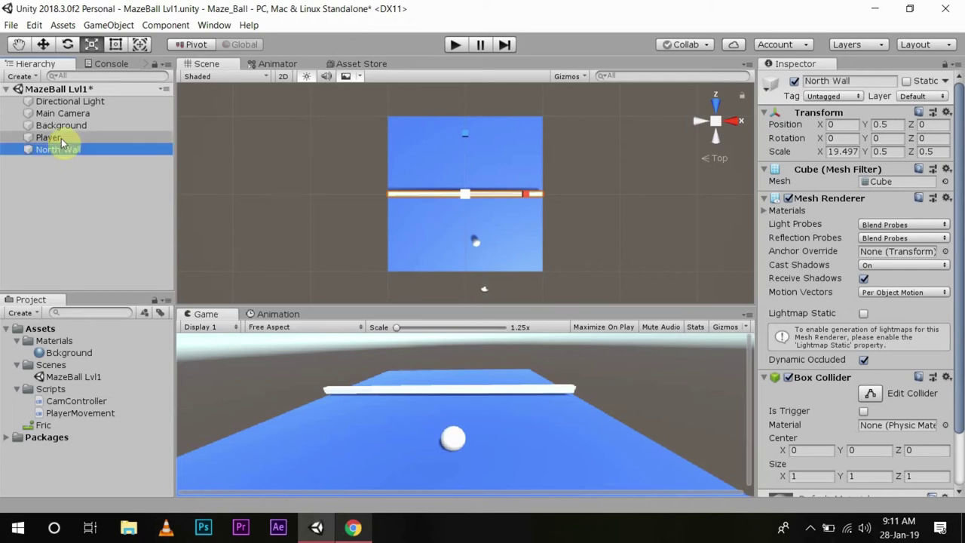
- Drag North Wall along Z to the floor's far edge at Z 9.6
left_click(45, 46)
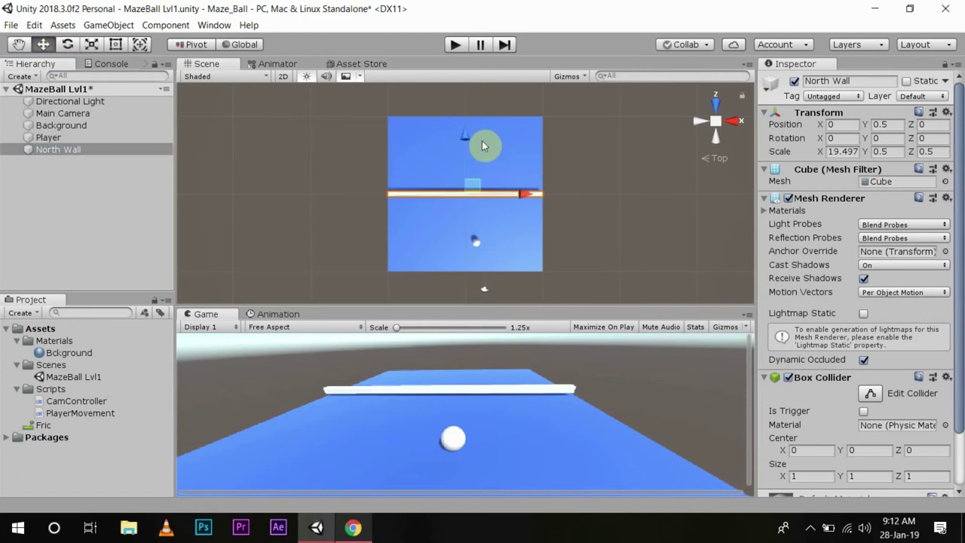
left_click_drag(463, 129, 468, 67)
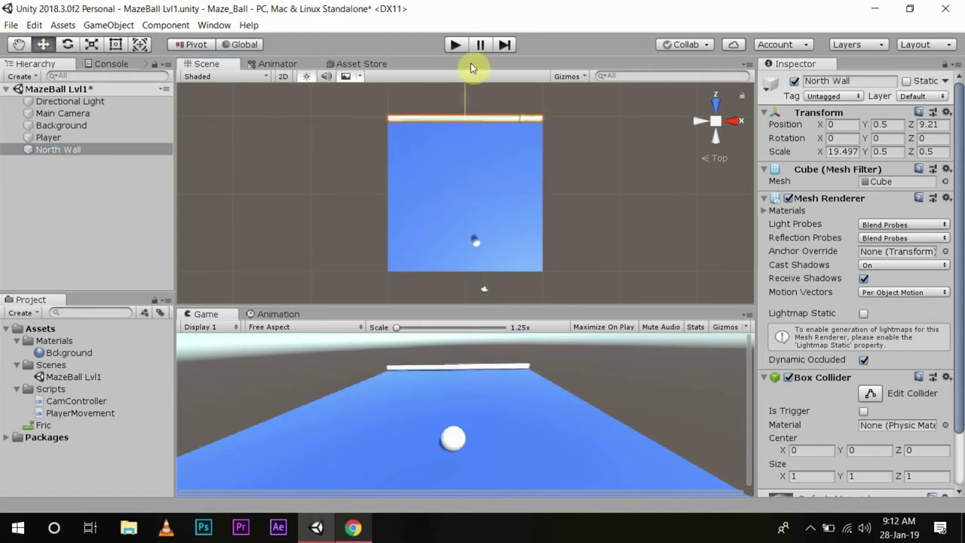
left_click(66, 152)
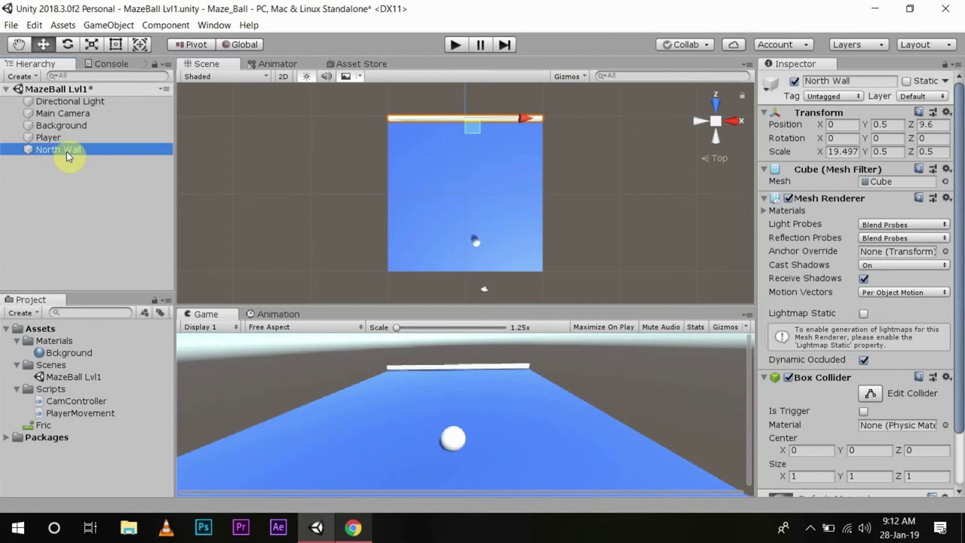
- Duplicate North Wall and drag the copy to the floor's near edge at Z -9.5
right_click(66, 151)
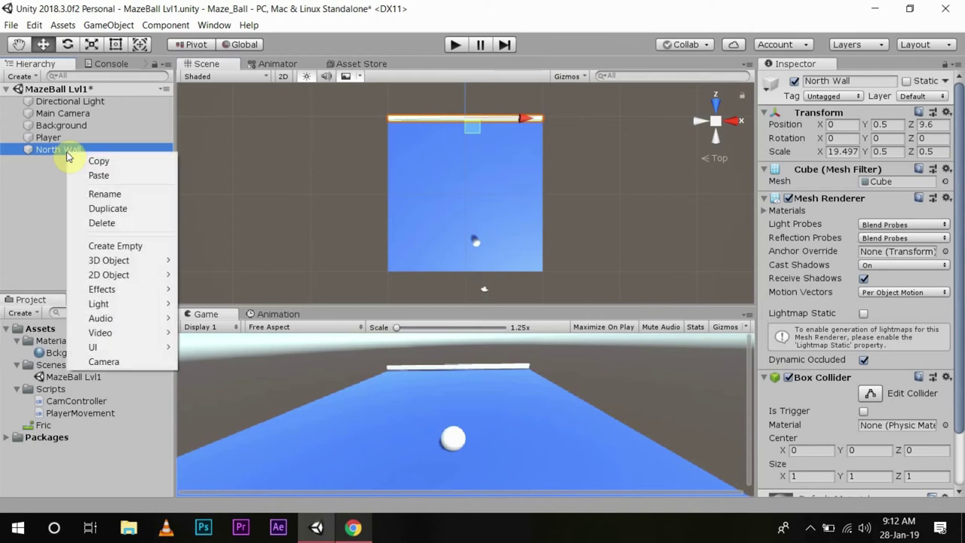
left_click(115, 209)
scroll(456, 187, "down", 2)
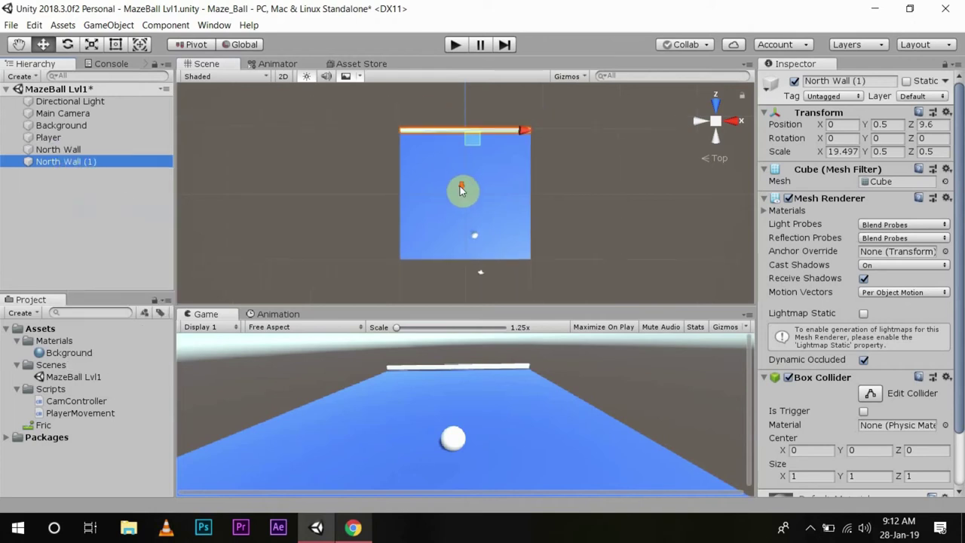
scroll(462, 190, "down", 2)
left_click_drag(464, 90, 455, 184)
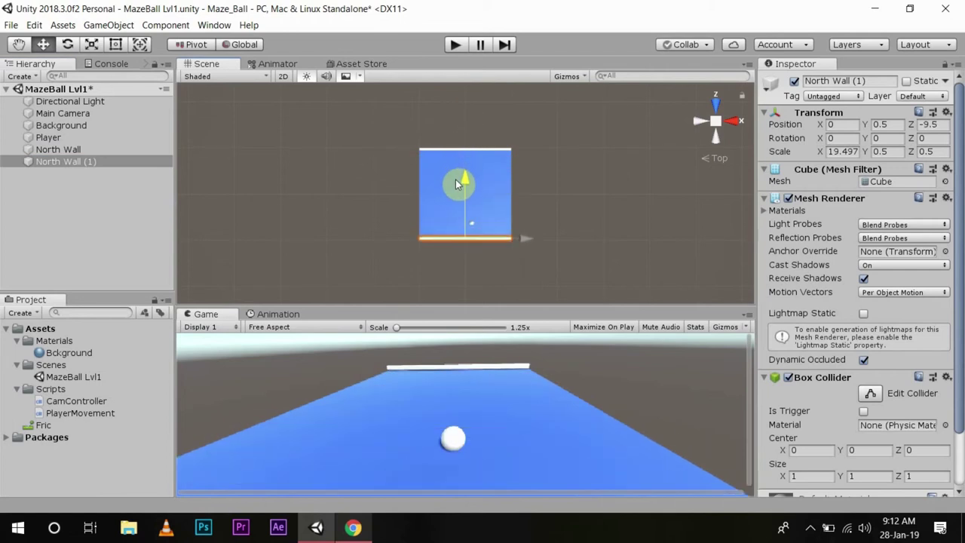
- Rename the copied wall to South wall
left_click(62, 168)
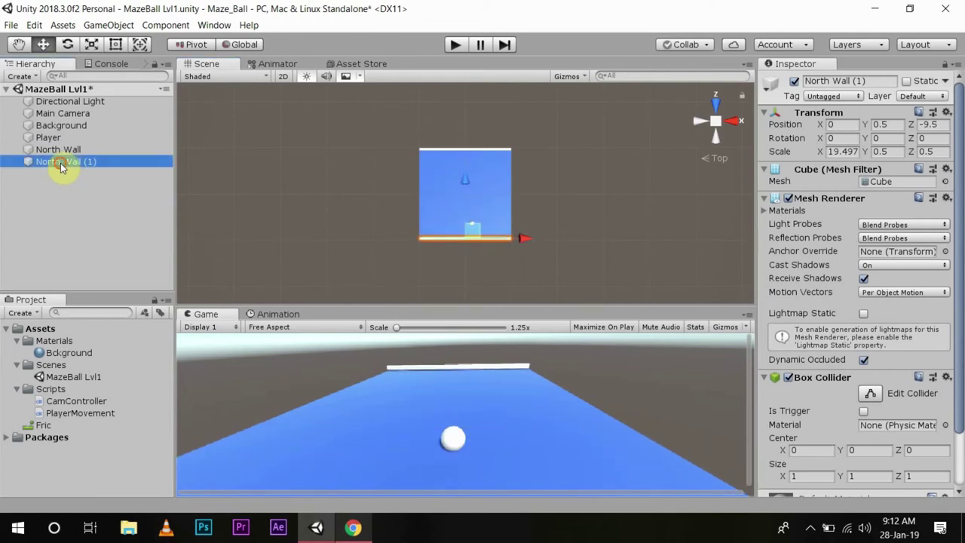
left_click(61, 167)
type("South Wall")
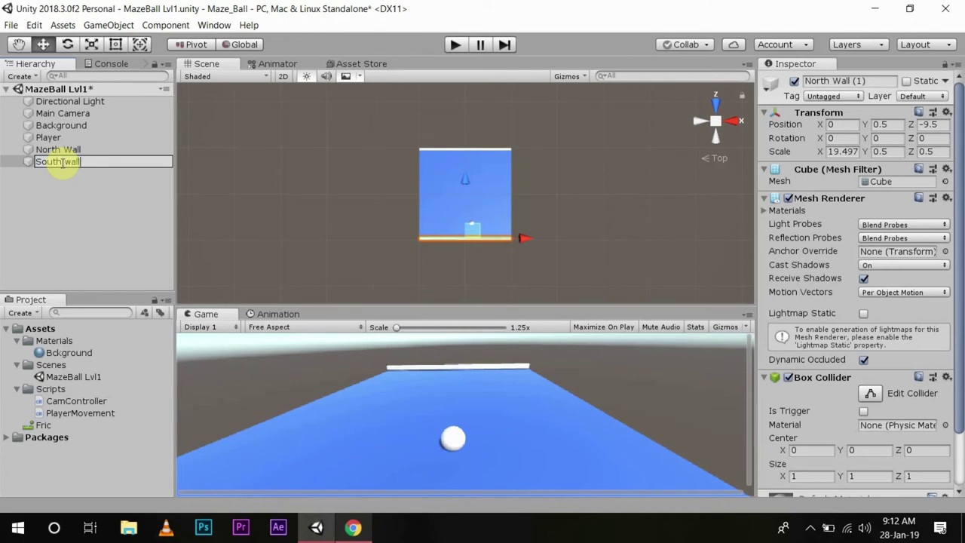
key("Return")
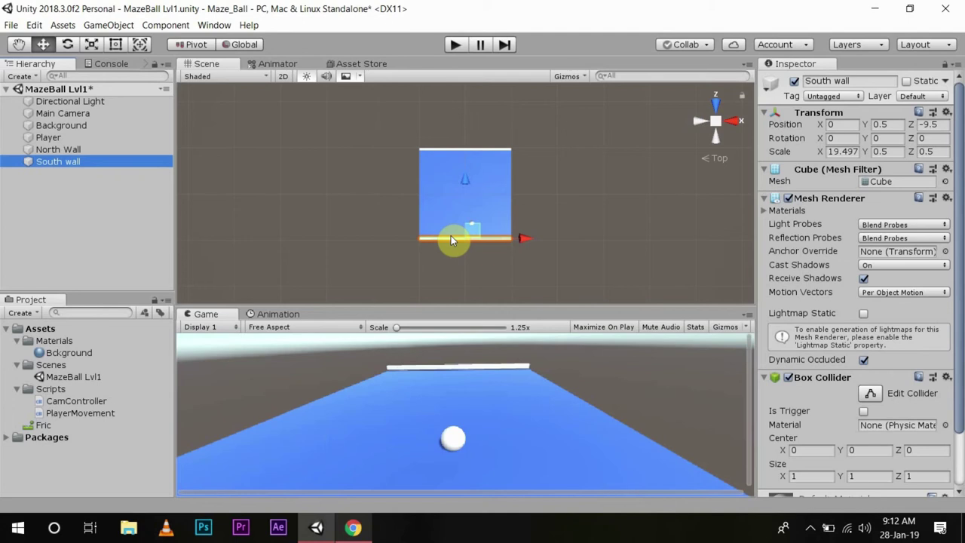
- Duplicate South wall, centre the copy and set its Rotation Y to 90
right_click(71, 164)
left_click(121, 219)
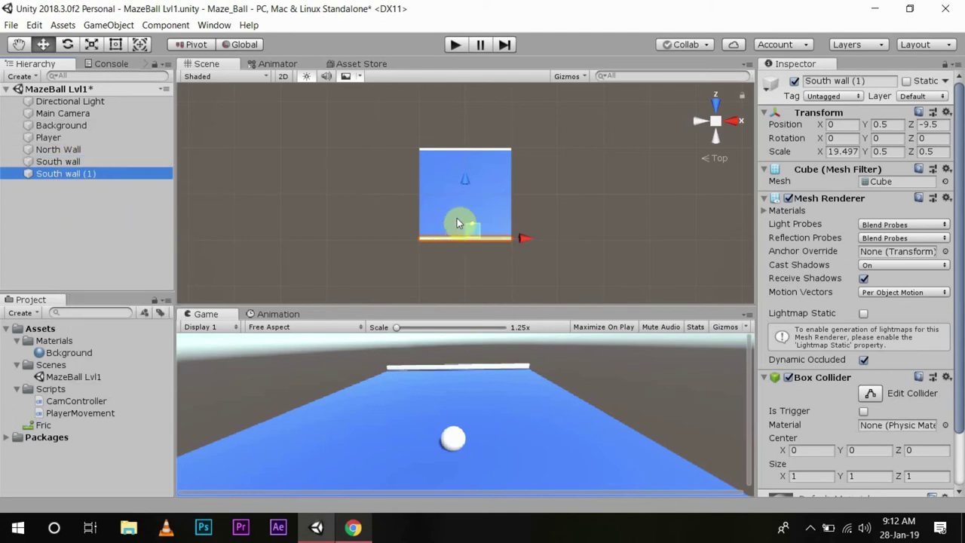
left_click_drag(471, 183, 475, 135)
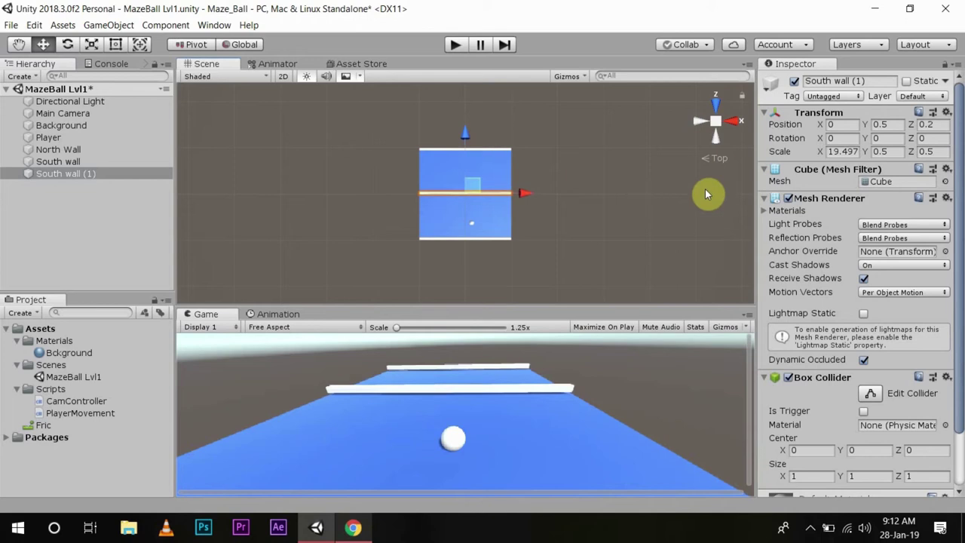
left_click(884, 139)
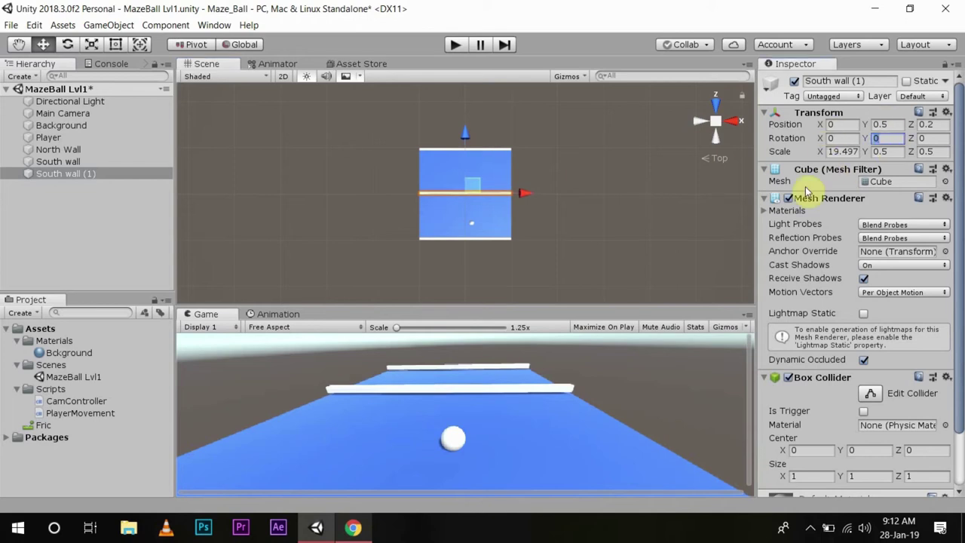
type("20")
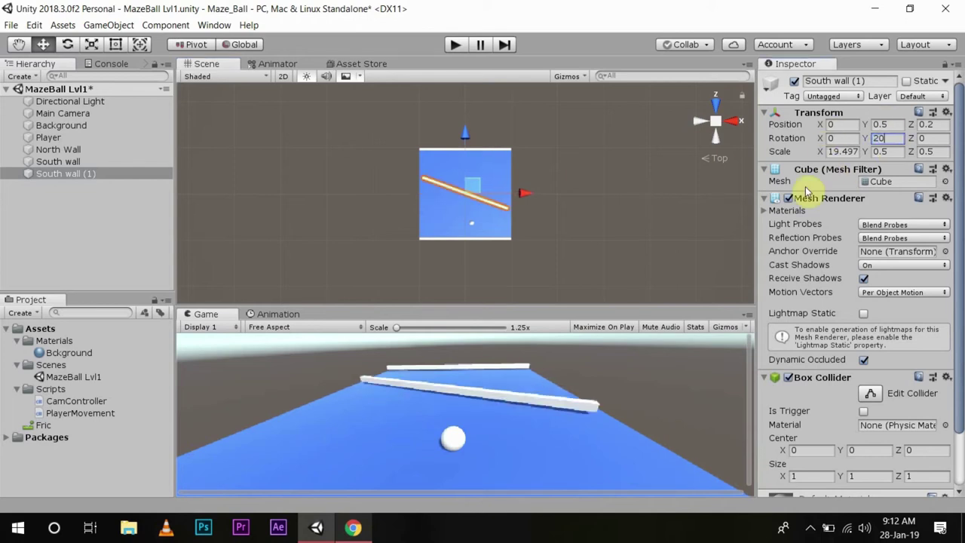
key("BackSpace")
key("BackSpace")
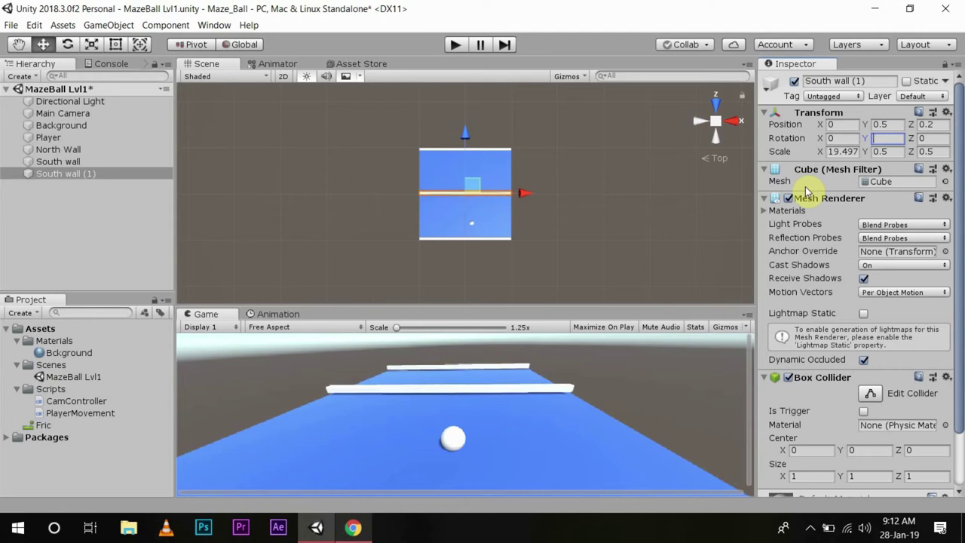
type("90")
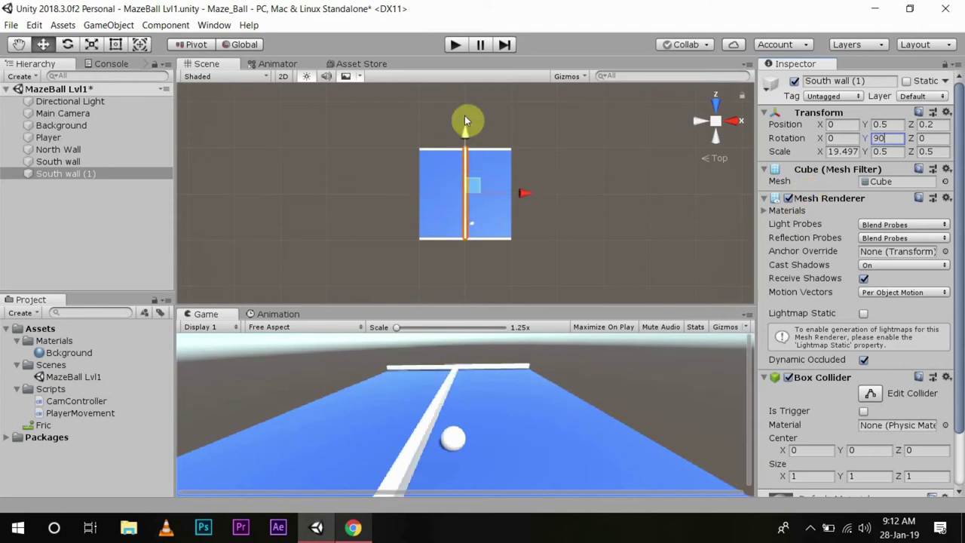
- Slide the rotated wall to the right edge at X 9.9 and name it East Wall
left_click_drag(527, 194, 570, 193)
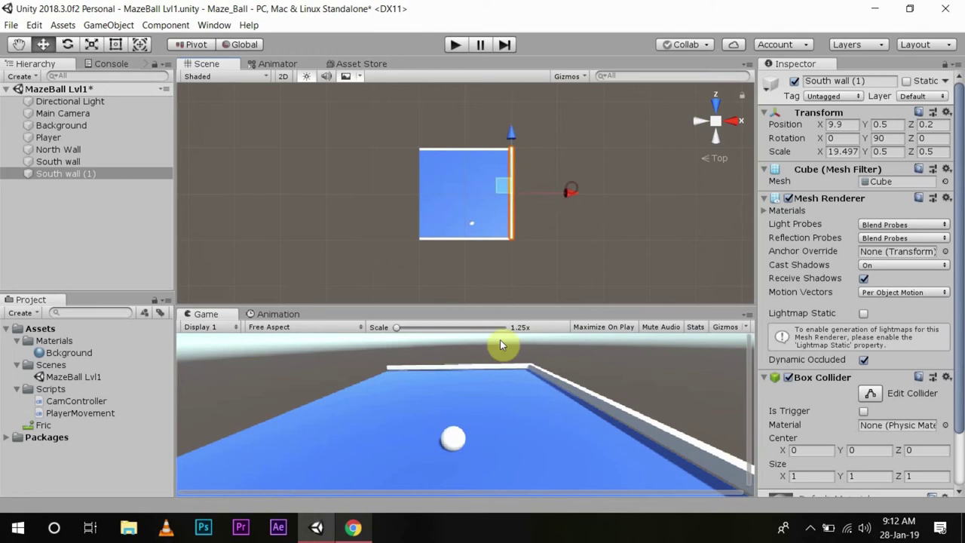
left_click(82, 175)
left_click(78, 176)
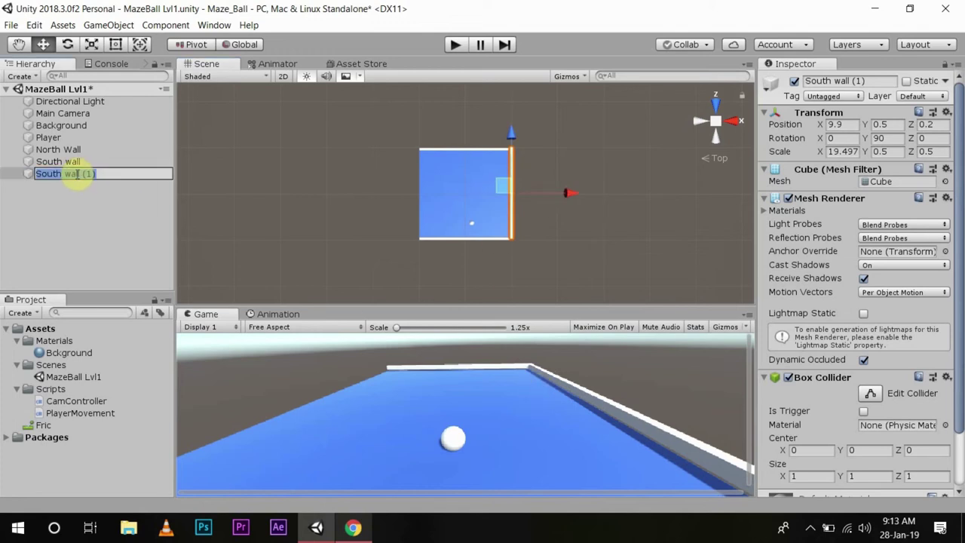
type("East Wall")
key("Return")
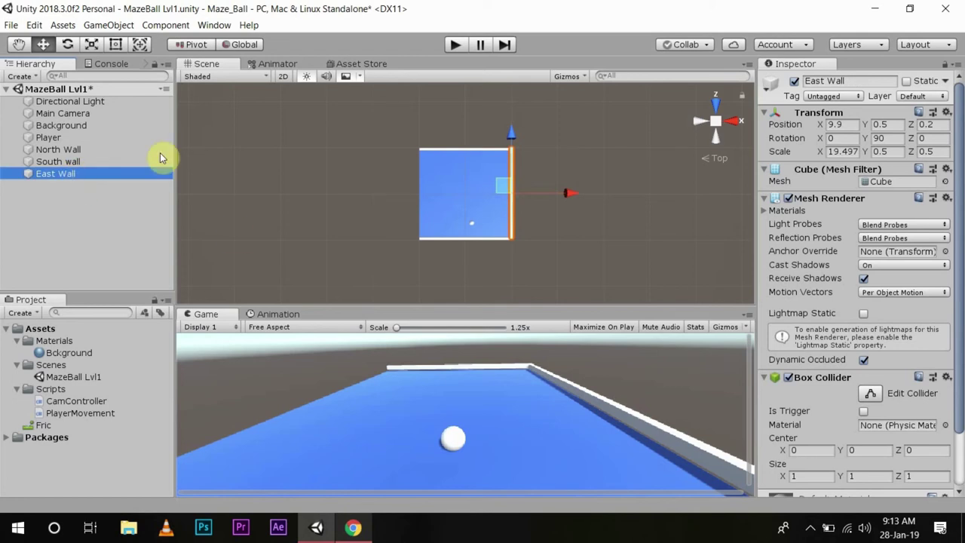
- Duplicate East Wall, move the copy to the left edge at X -9.4, and name it West Wall
right_click(77, 177)
left_click(115, 234)
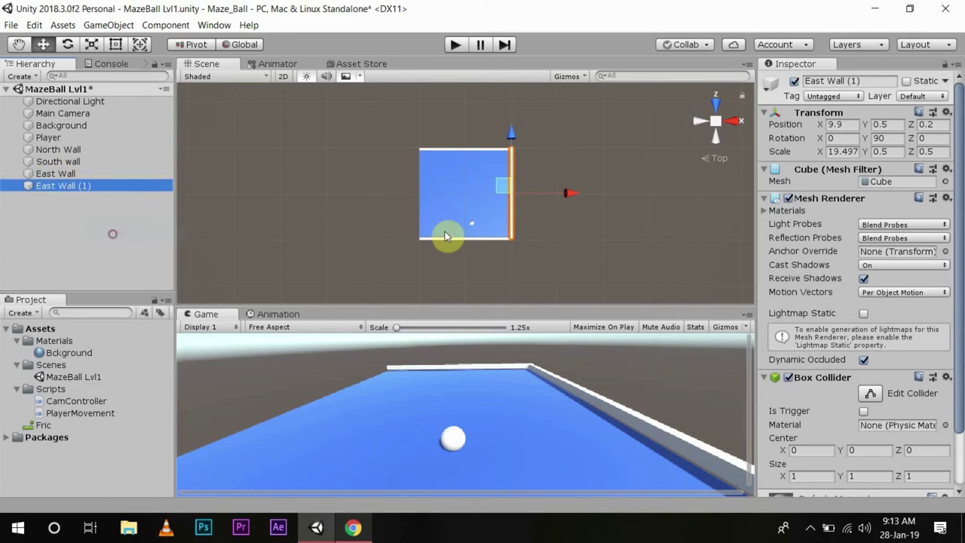
left_click_drag(564, 196, 478, 196)
right_click(61, 188)
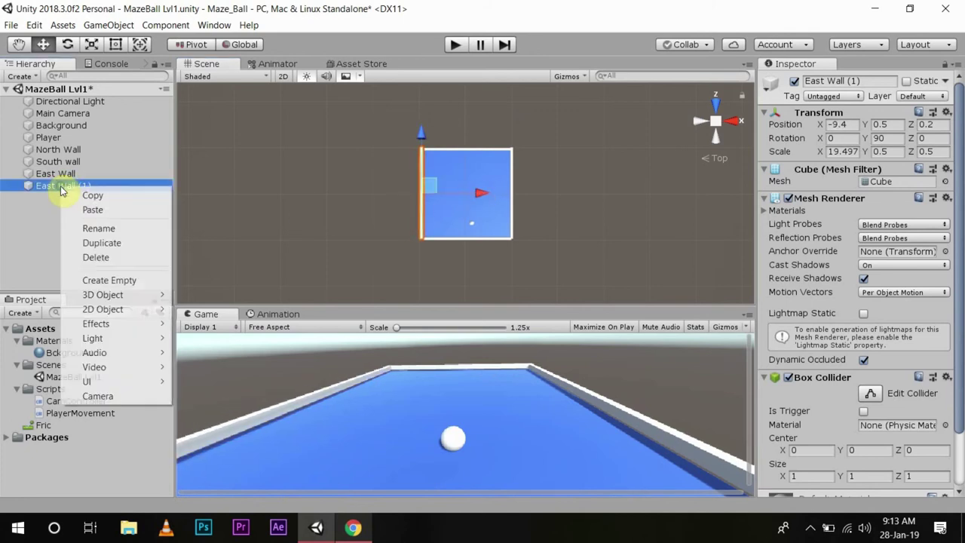
left_click(109, 230)
type("We")
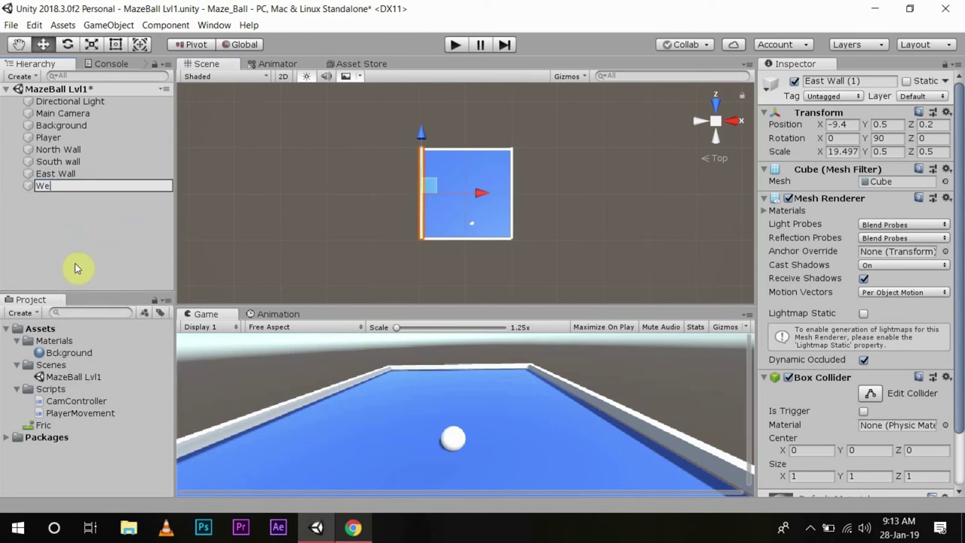
type("st Wall")
key("Return")
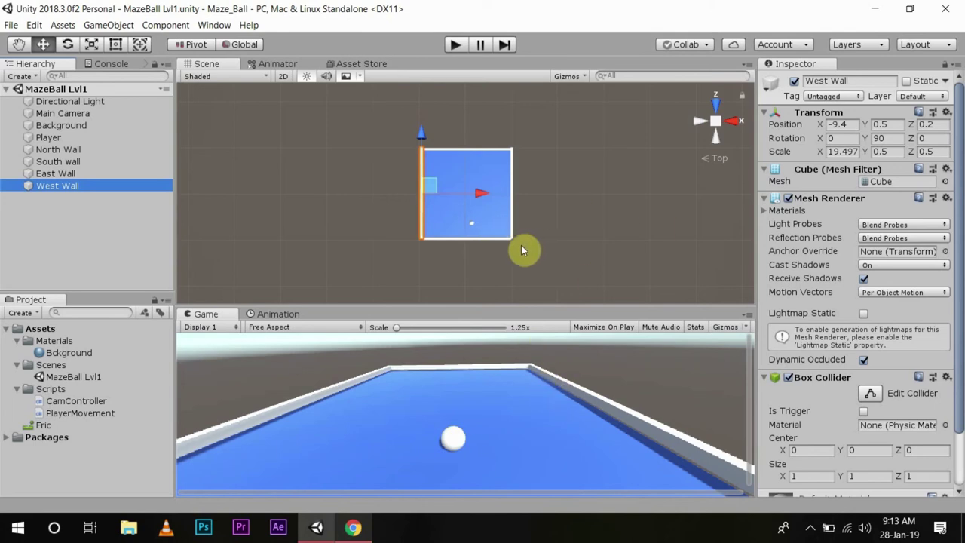
- Drag the Player ball to X 8.5, Z -8.4 in the near-right corner, then deselect it
left_click(472, 227)
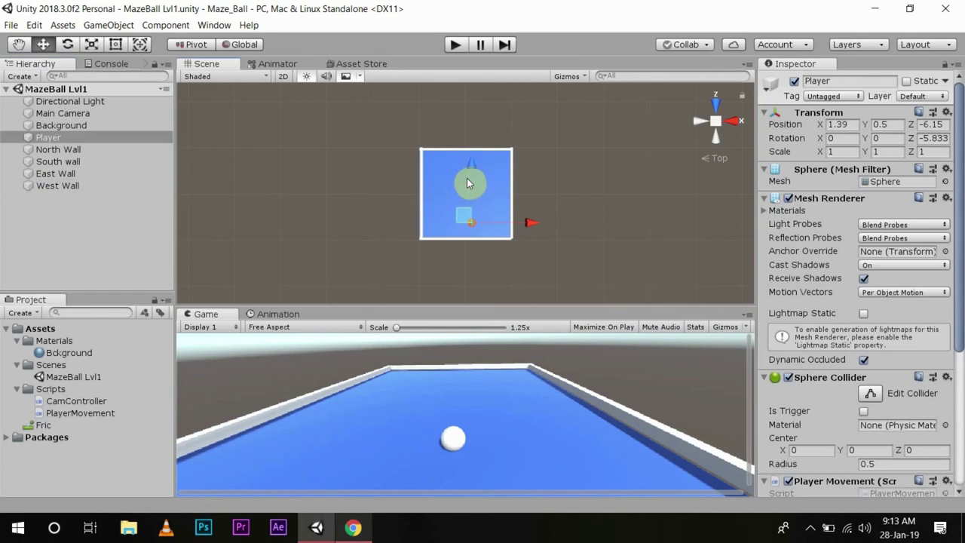
left_click_drag(469, 172, 562, 236)
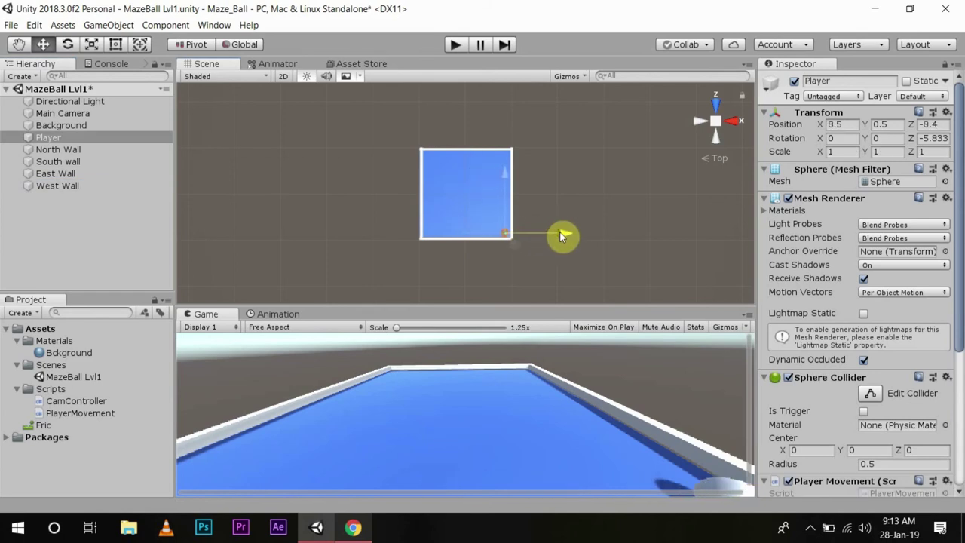
left_click(59, 137)
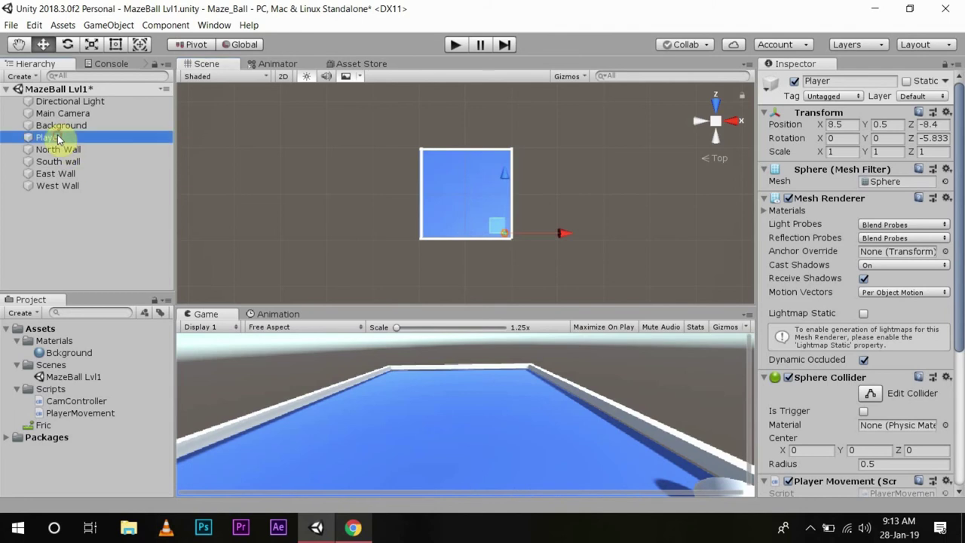
left_click(47, 218)
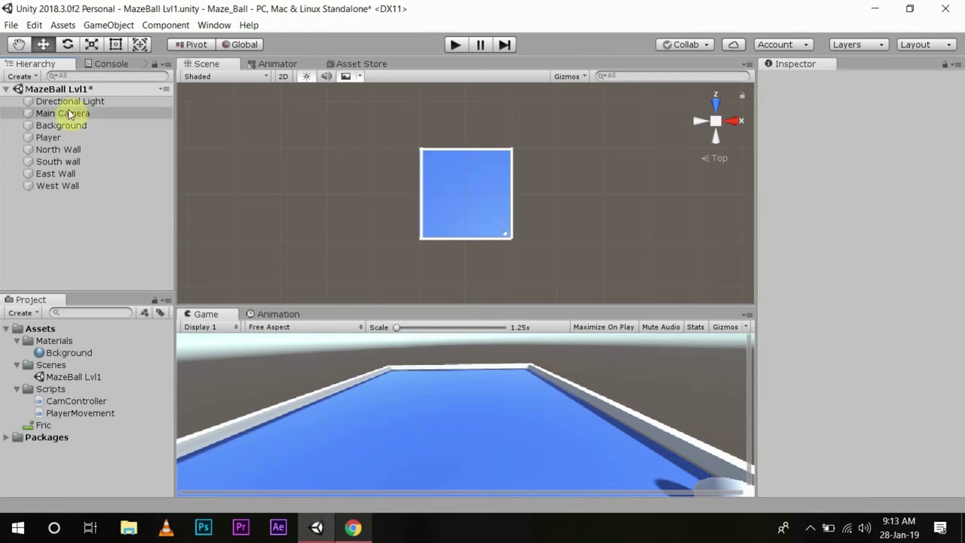
- Add a new cube to the scene and set its X scale to 10
left_click(97, 27)
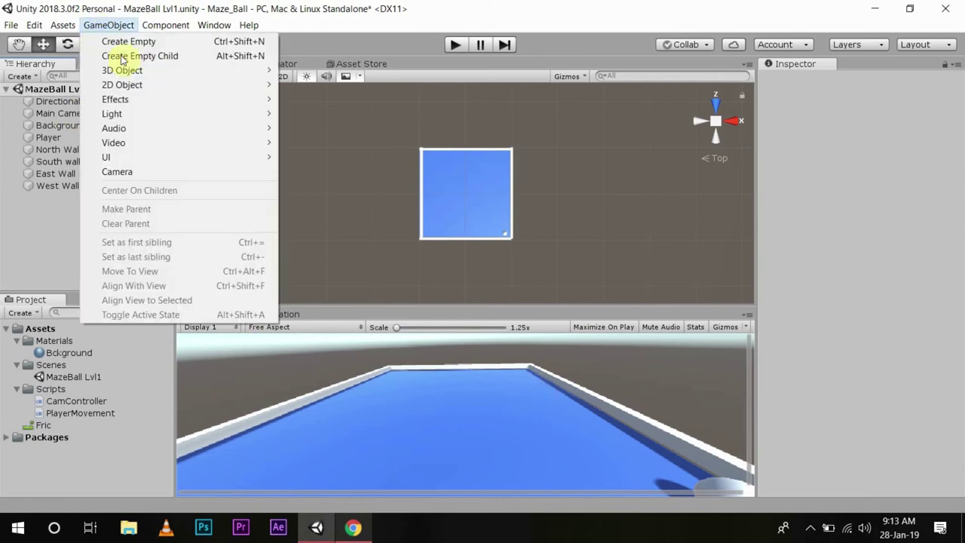
mouse_move(202, 73)
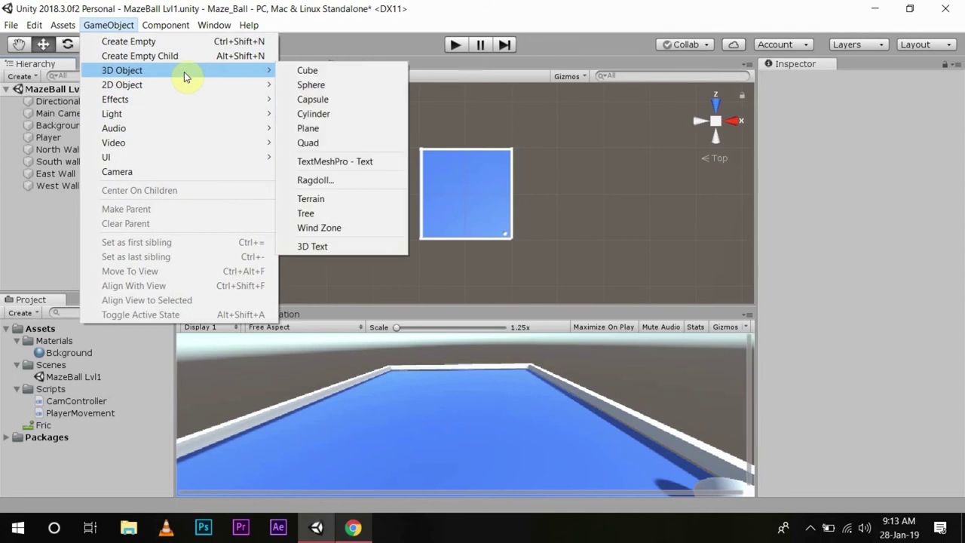
left_click(307, 72)
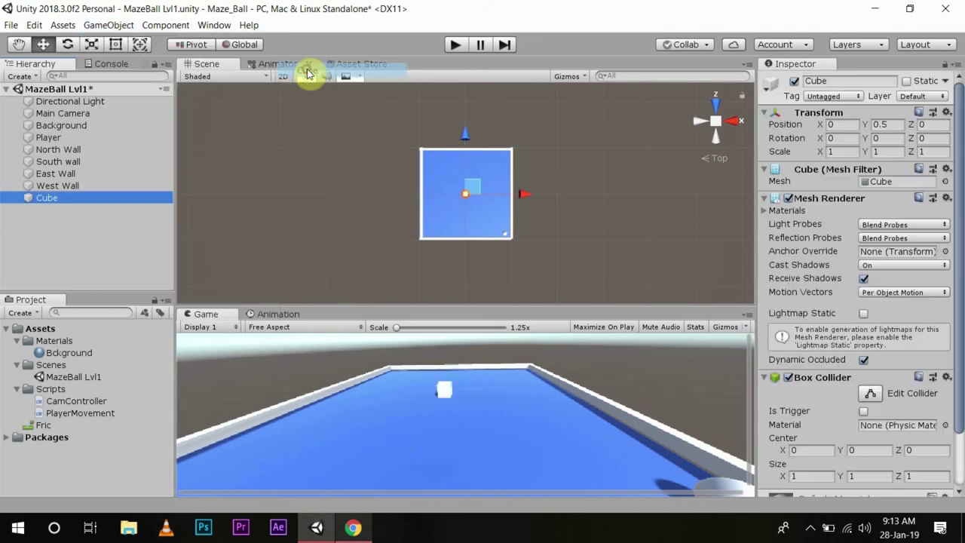
left_click(847, 152)
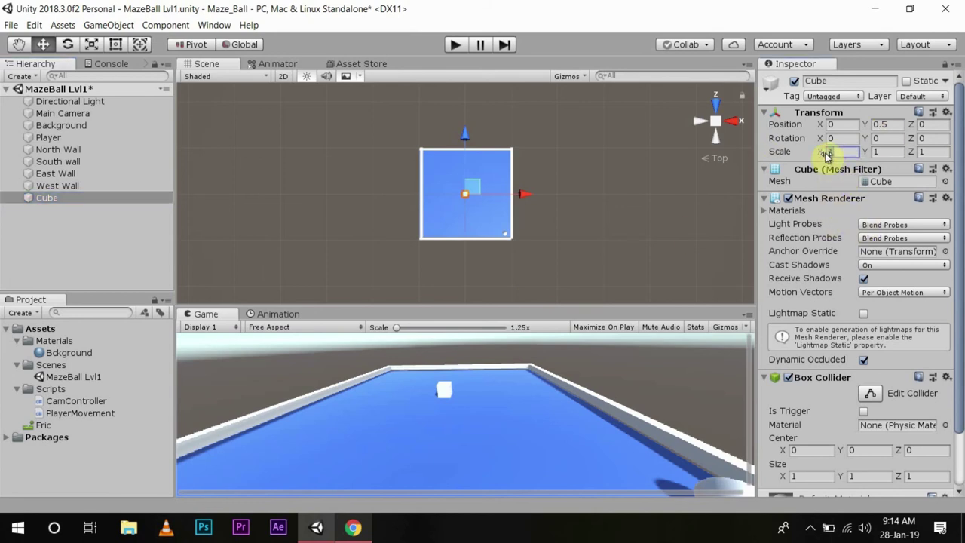
type("10")
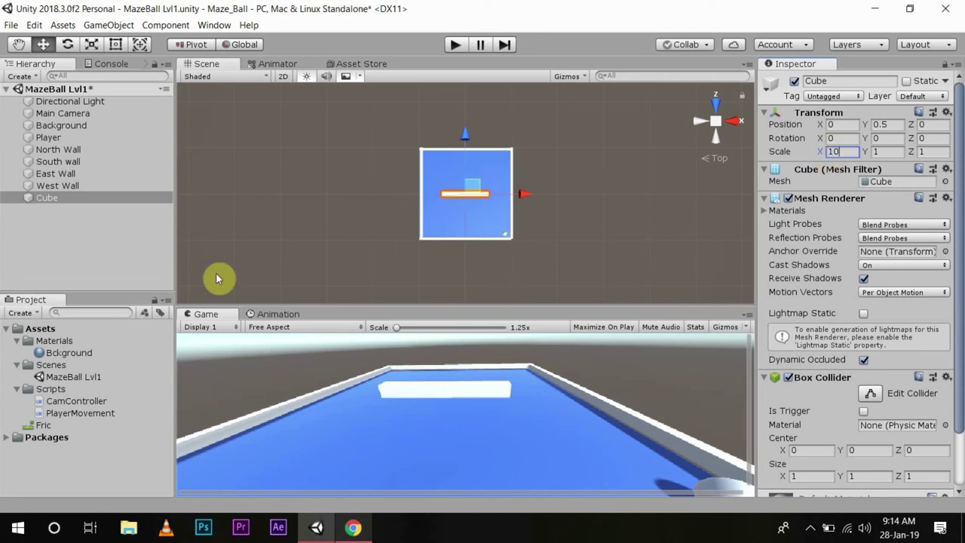
left_click(531, 194)
- Move the long cube toward the field's left side and set its Y position to 0
left_click_drag(532, 193, 512, 185)
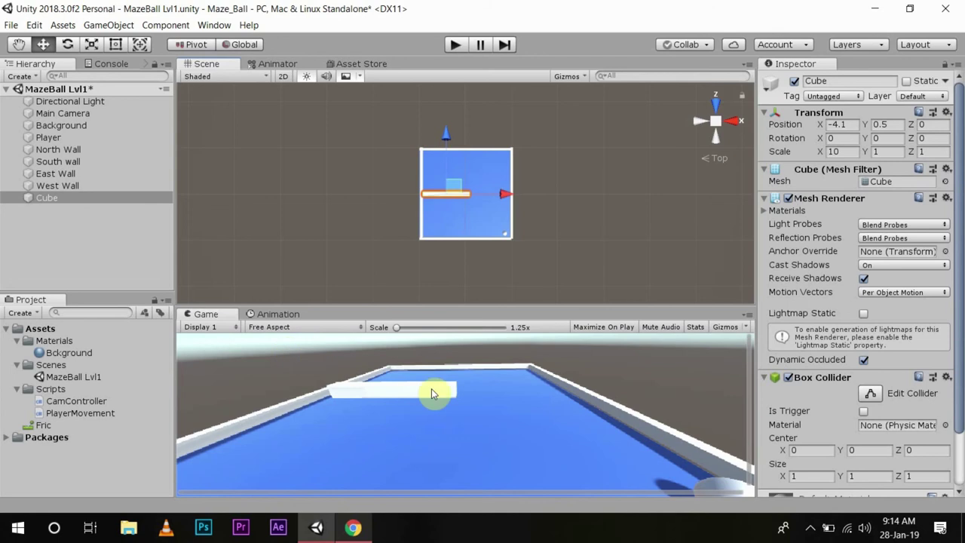
scroll(482, 166, "up", 5)
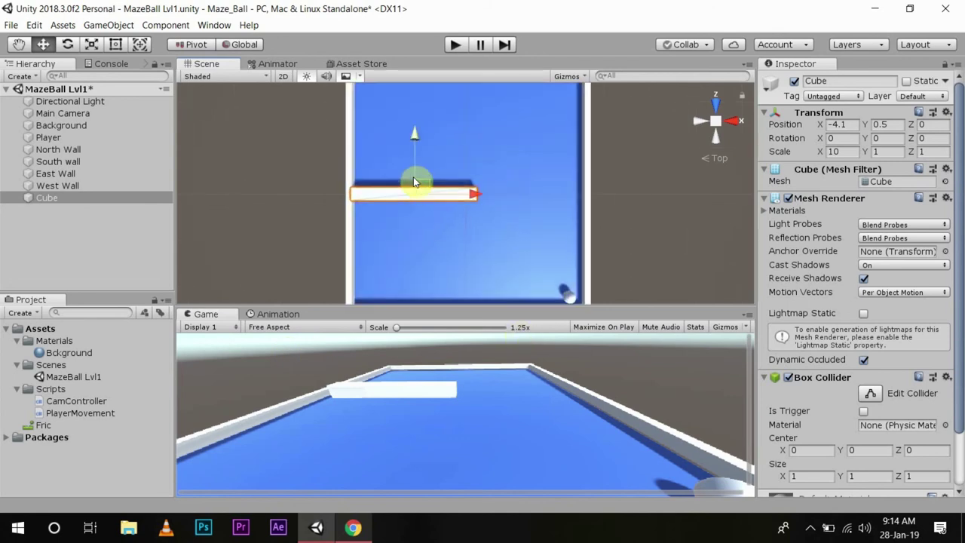
scroll(413, 181, "up", 4)
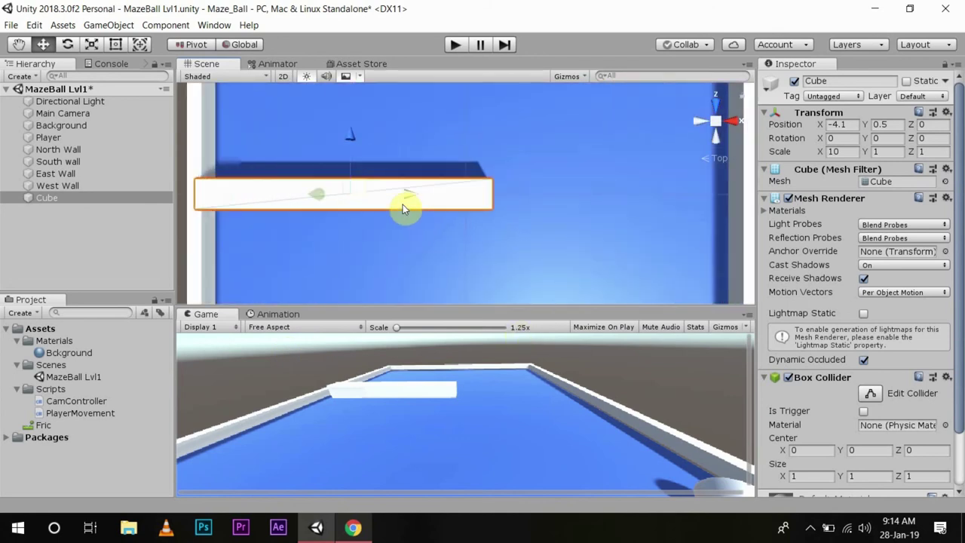
scroll(295, 220, "down", 3)
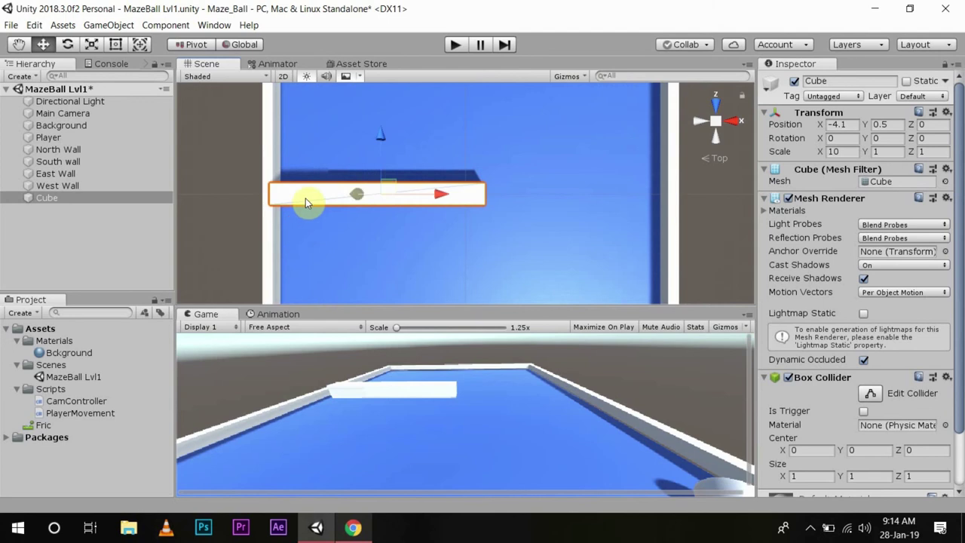
left_click(886, 124)
type("0")
key("Return")
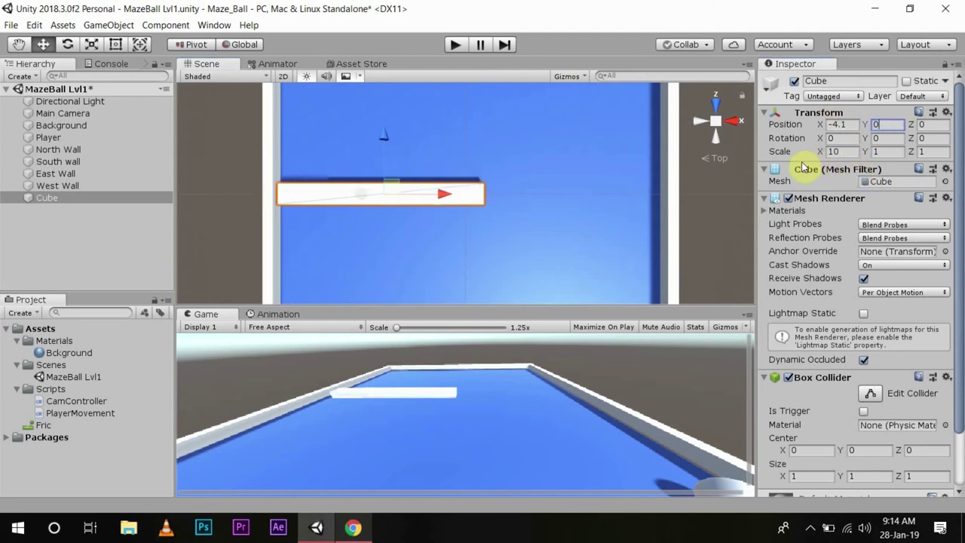
- Rename the cube to 'MAzeWall1' in the Hierarchy
left_click(500, 234)
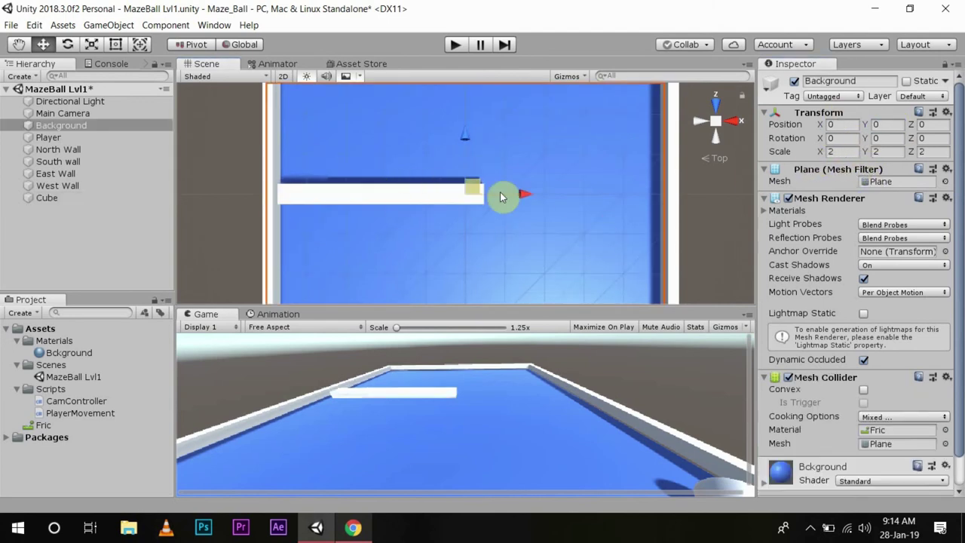
left_click(400, 194)
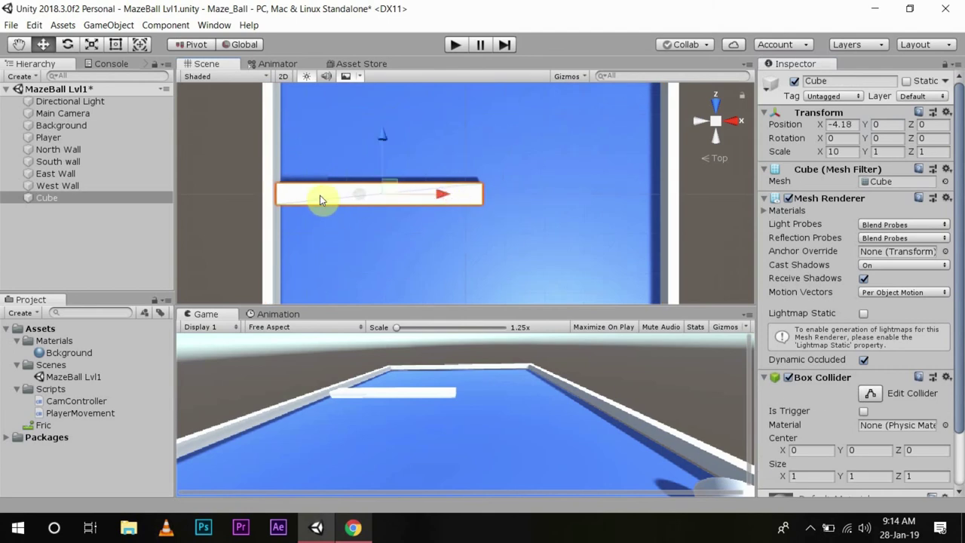
double_click(57, 199)
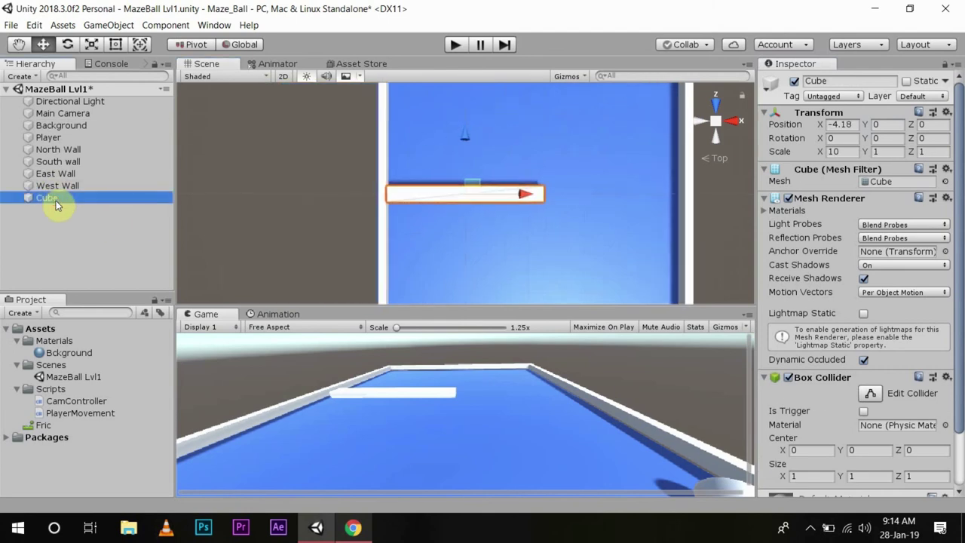
left_click(64, 200)
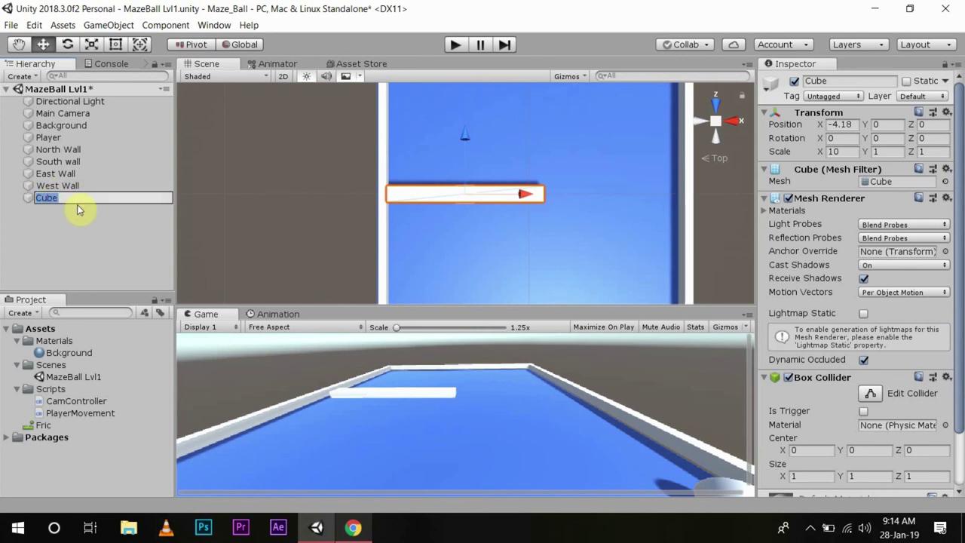
type("MAzeWall")
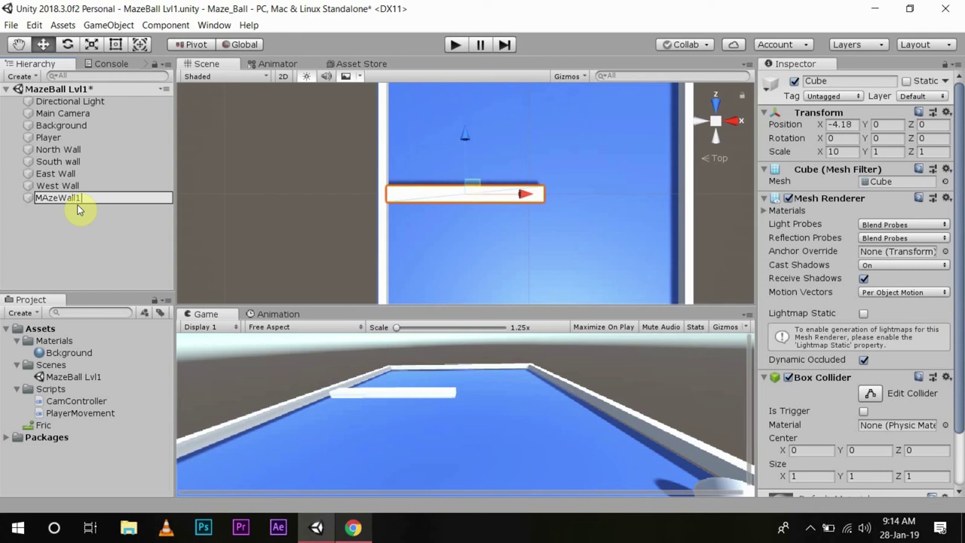
type("1")
key("Return")
- Duplicate MAzeWall1 three times with Ctrl+D
right_click(37, 200)
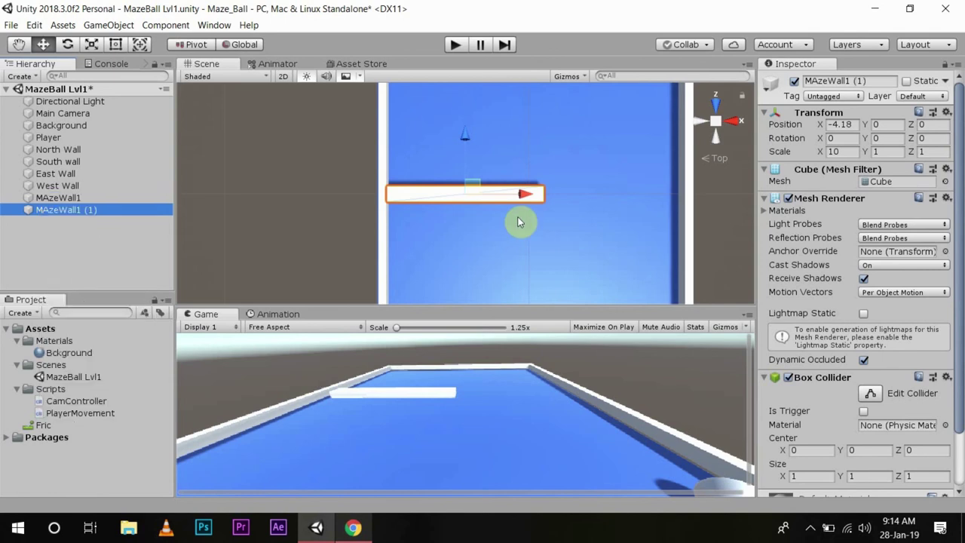
key("ctrl+d")
scroll(528, 189, "down", 5)
key("ctrl+d")
double_click(60, 234)
left_click(470, 219)
scroll(474, 103, "up", 3)
scroll(495, 209, "down", 3)
left_click(496, 209)
key("ctrl+d")
- Drag the maze walls into alternating left and right positions across the field
scroll(578, 97, "up", 3)
left_click(573, 150)
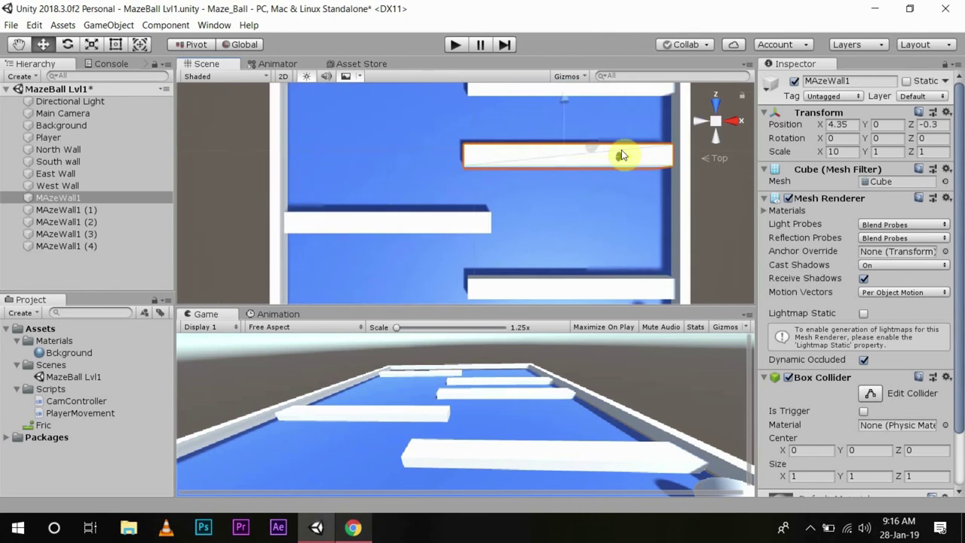
scroll(578, 97, "down", 3)
left_click(398, 220)
left_click(517, 175)
scroll(596, 226, "down", 3)
left_click(601, 245)
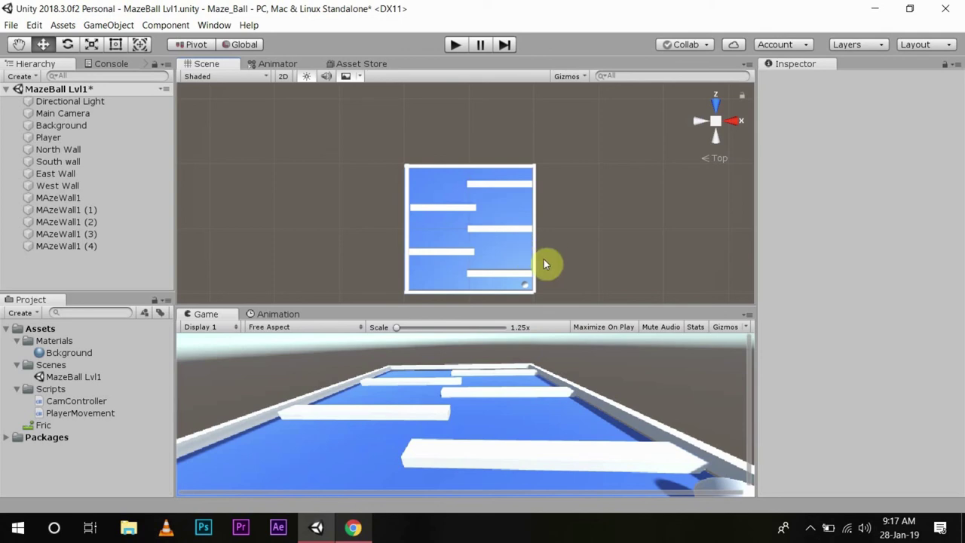
- Run the game and steer the ball with the arrow keys through the maze corridors
left_click(456, 45)
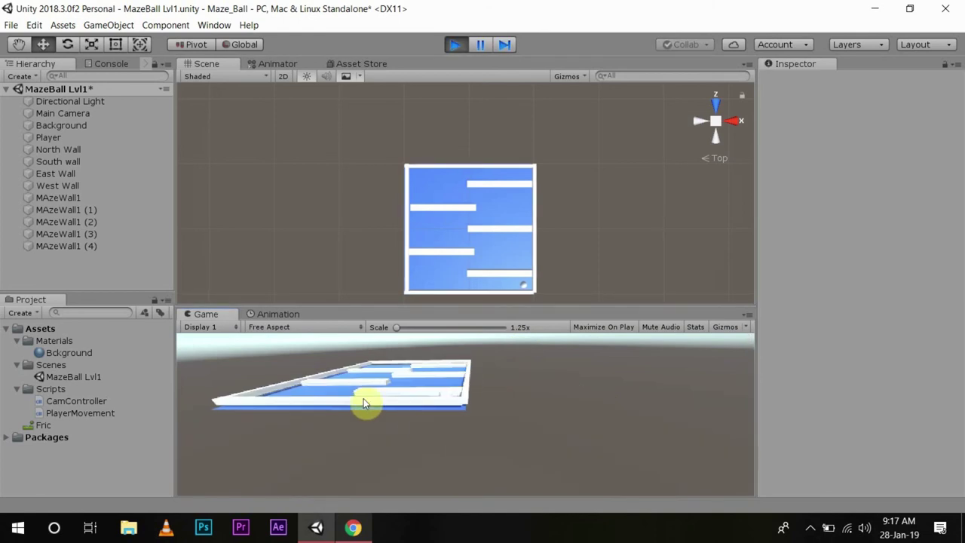
key("Left")
key("Up")
key("Right")
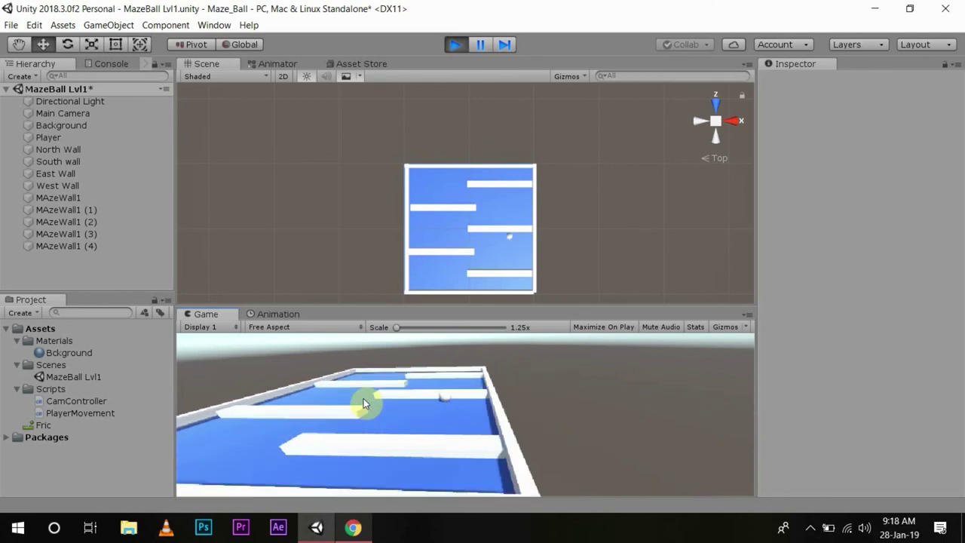
key("Left")
key("Up")
key("Right")
key("Left")
key("Down")
key("Right")
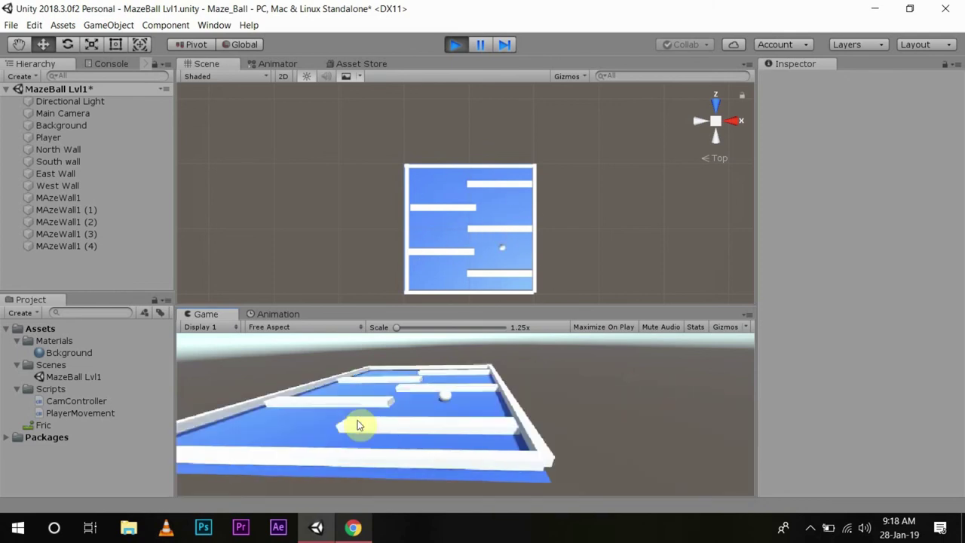
key("Down")
key("Left")
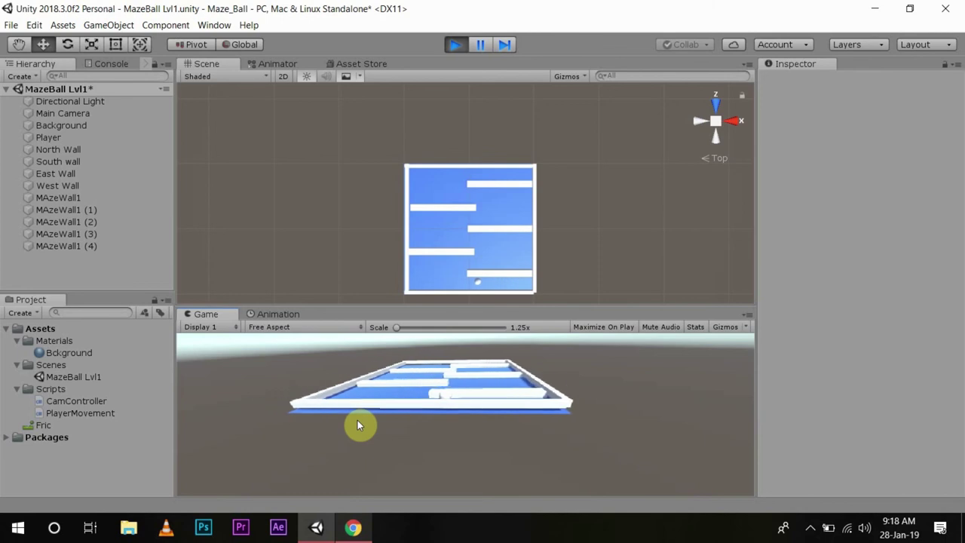